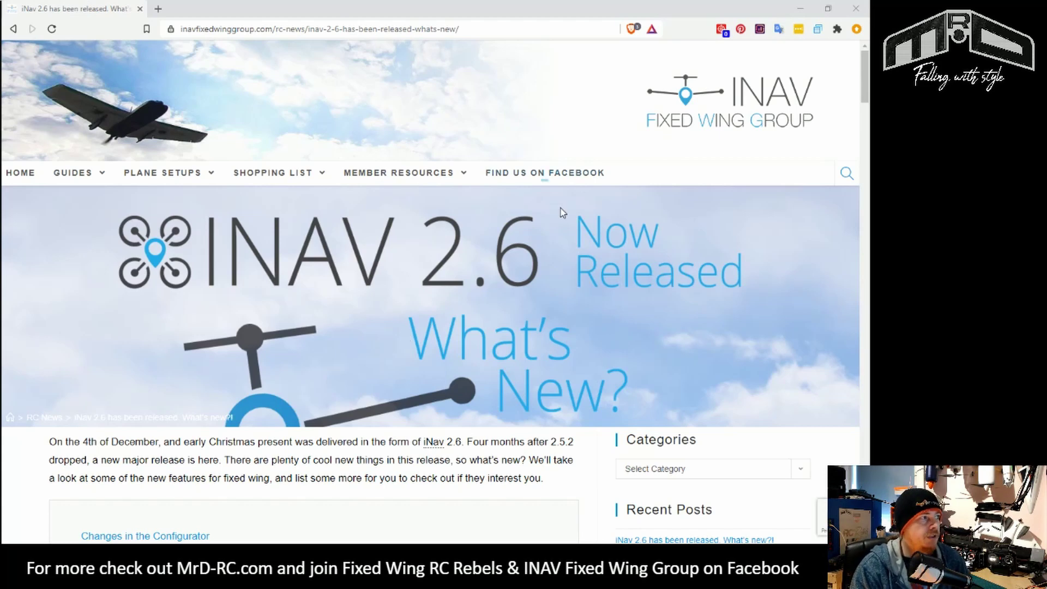
Scroll the iNav 2.6 article past the Configurator and Basic settings tables to the Long Range and Programming tables.
scroll(376, 215, down, 20)
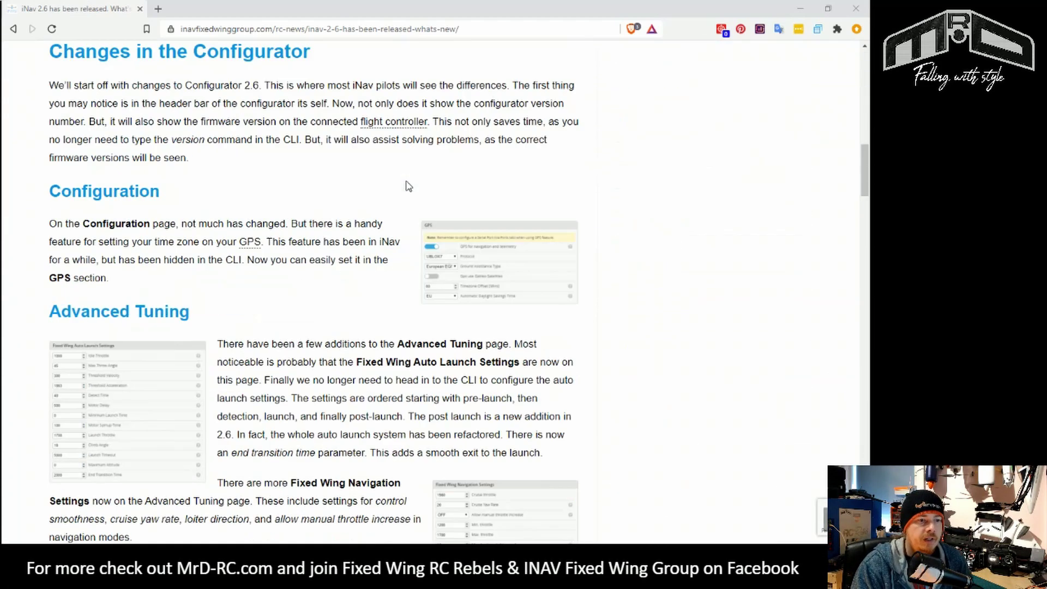
scroll(405, 180, down, 15)
scroll(404, 180, up, 1)
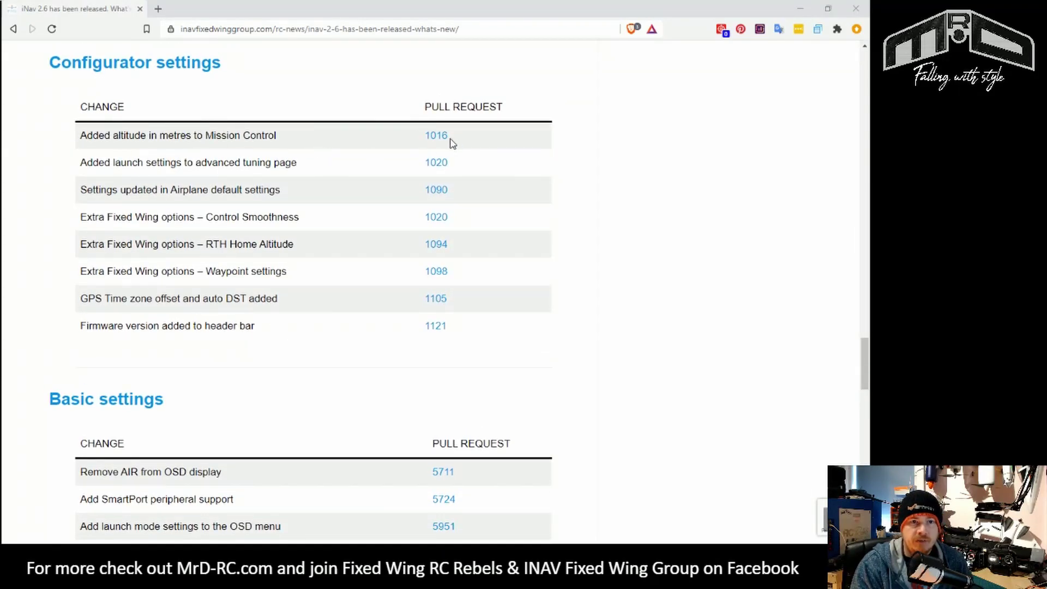
scroll(382, 171, down, 4)
scroll(383, 172, down, 20)
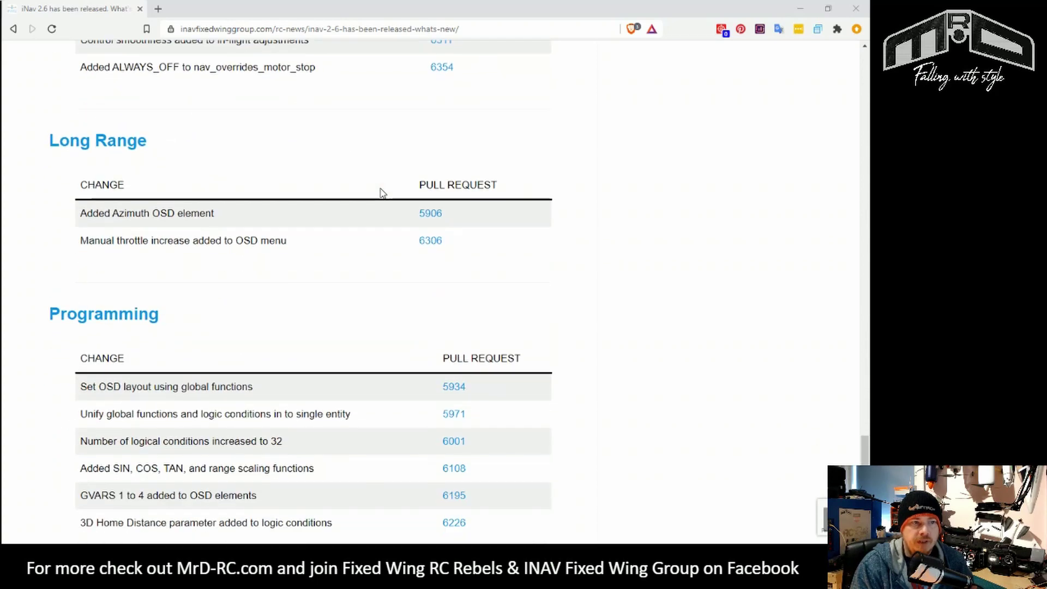
scroll(380, 193, up, 6)
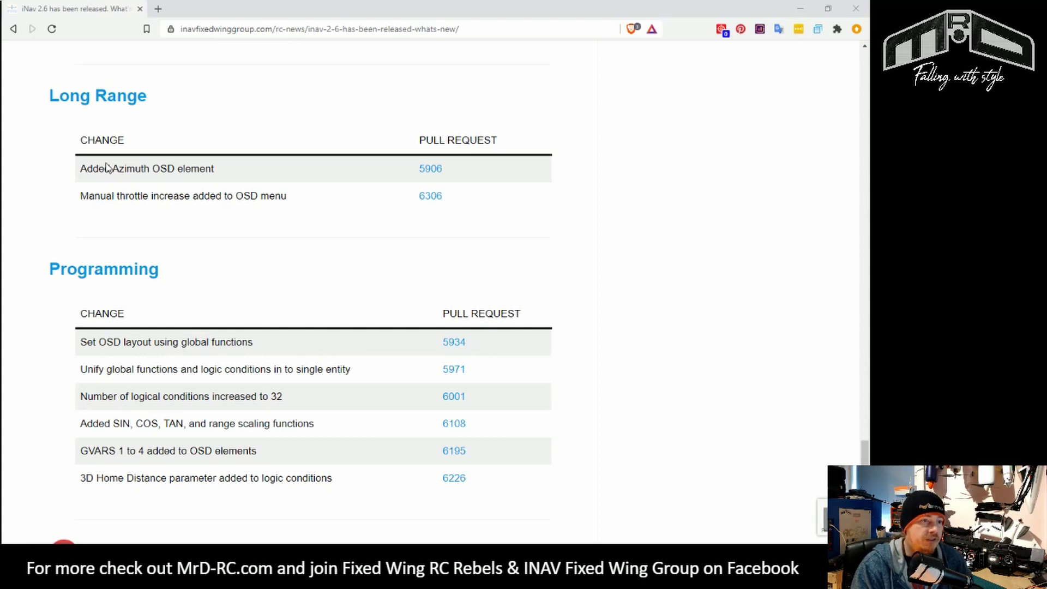
Open pull request 5906 for the Azimuth OSD element, skim it, and close the tab.
click(431, 169)
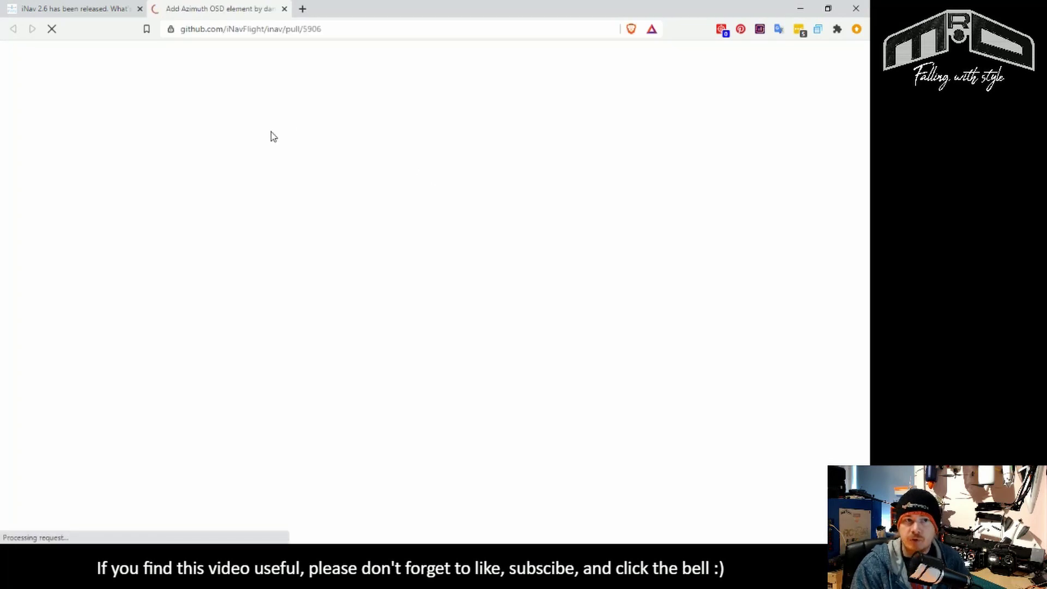
scroll(337, 327, down, 4)
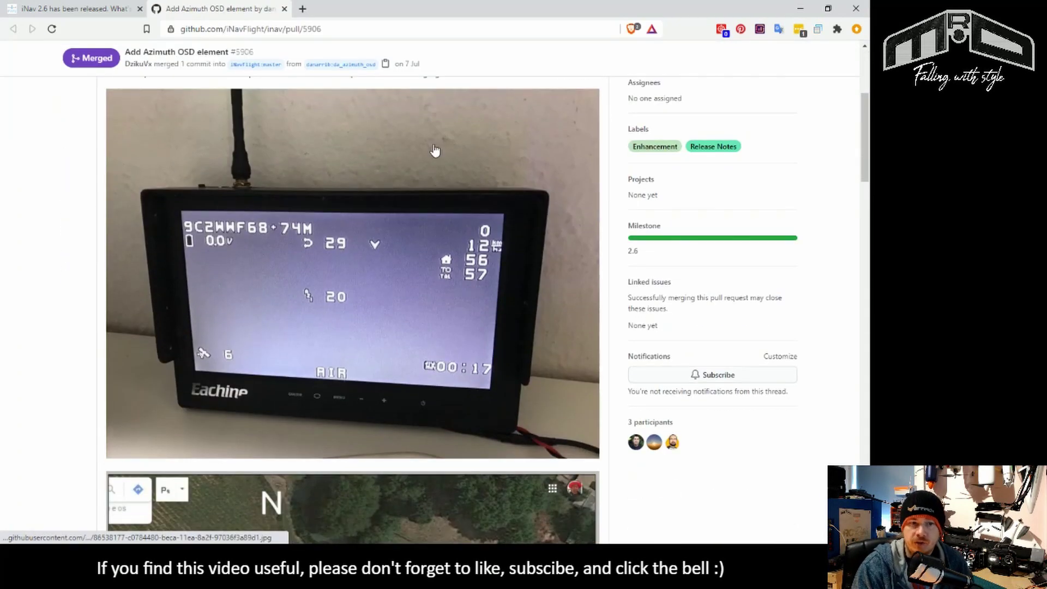
click(284, 9)
Scroll the article back up and switch to INAV Configurator 2.6.0's Welcome page.
scroll(380, 182, up, 20)
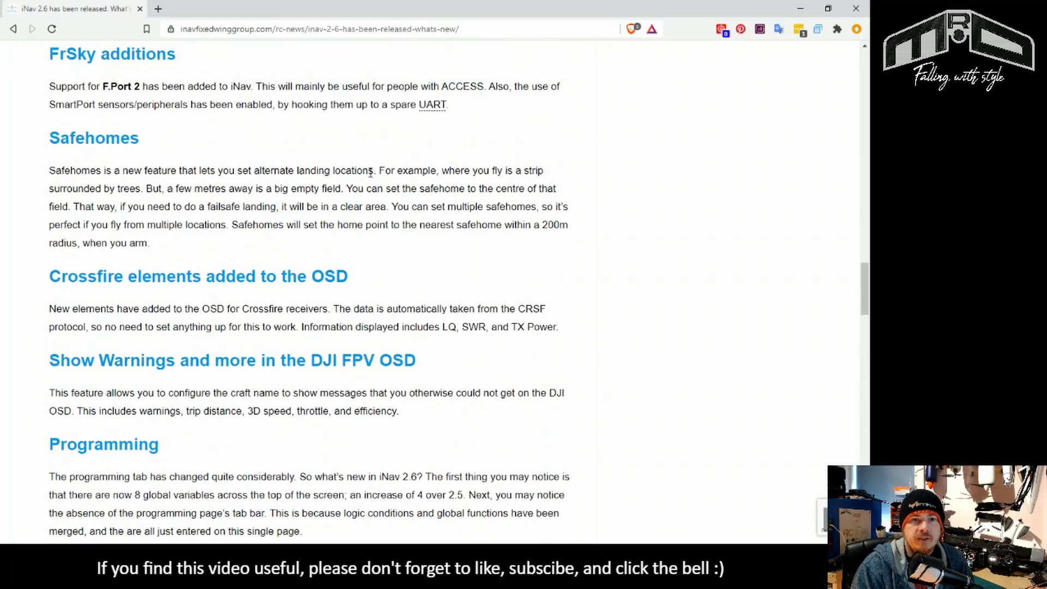
mouse_move(367, 177)
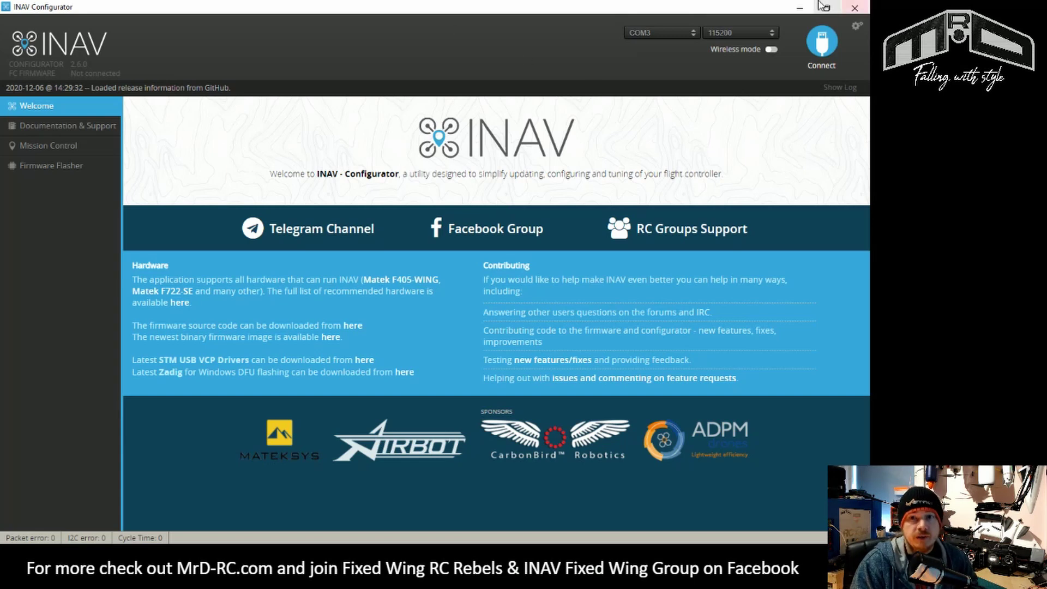
Connect to the flight controller and highlight its 2.5.2 firmware against configurator version 2.6.0.
click(823, 48)
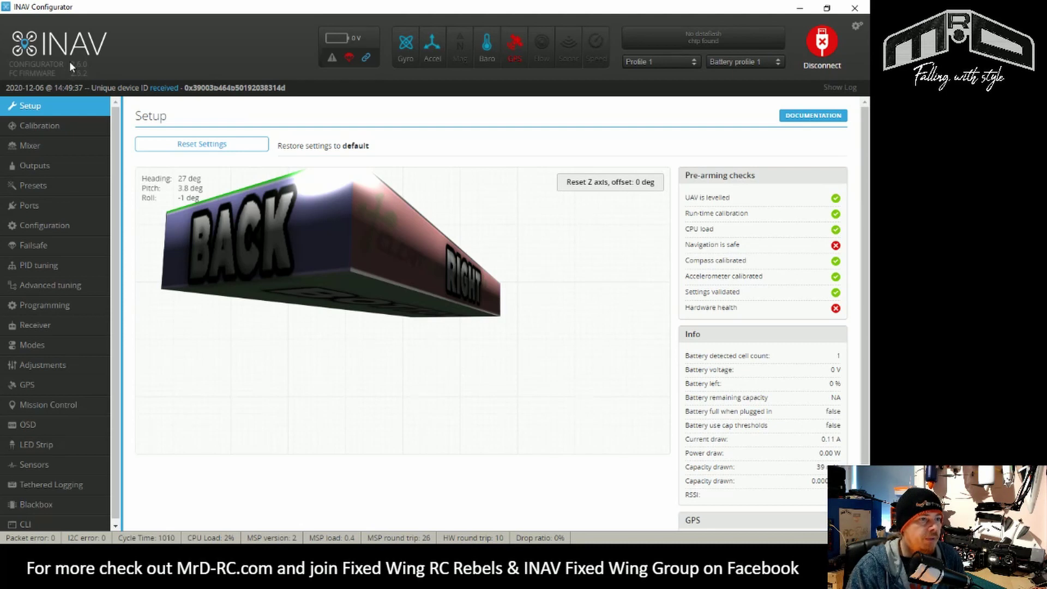
drag(70, 61, 105, 66)
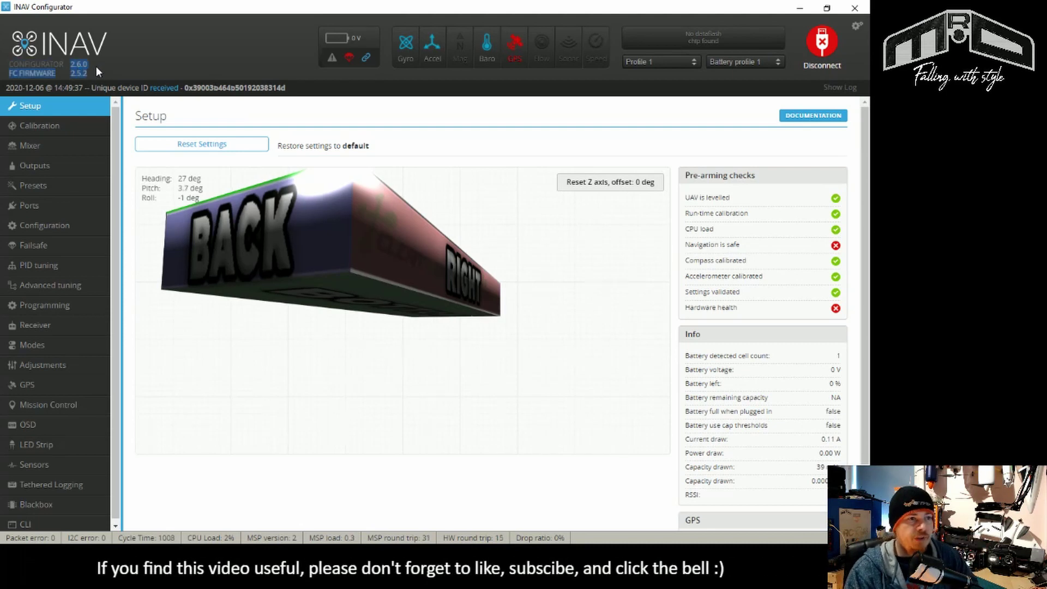
click(96, 65)
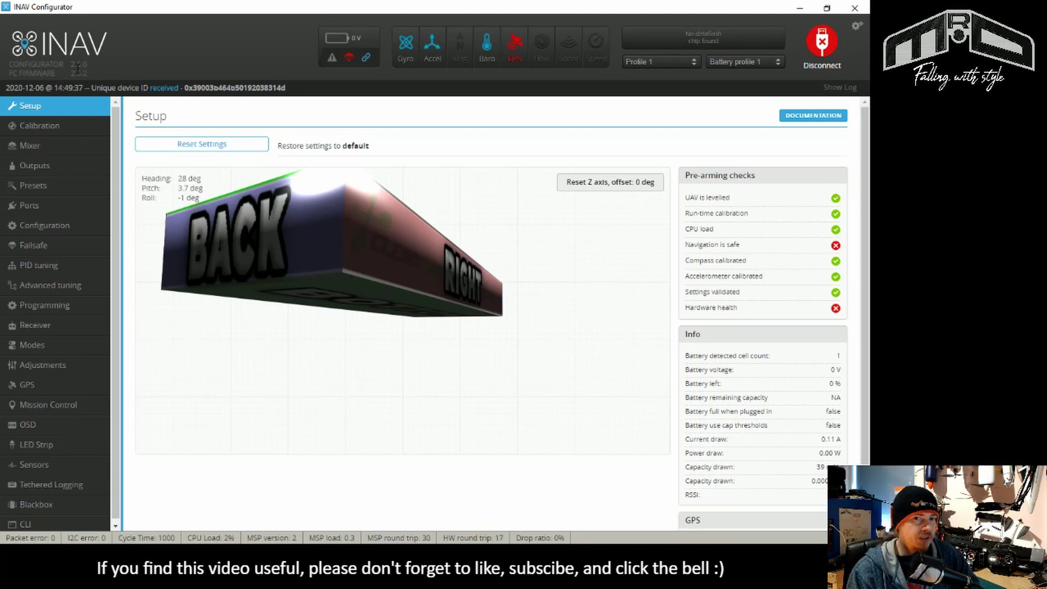
drag(70, 78, 93, 76)
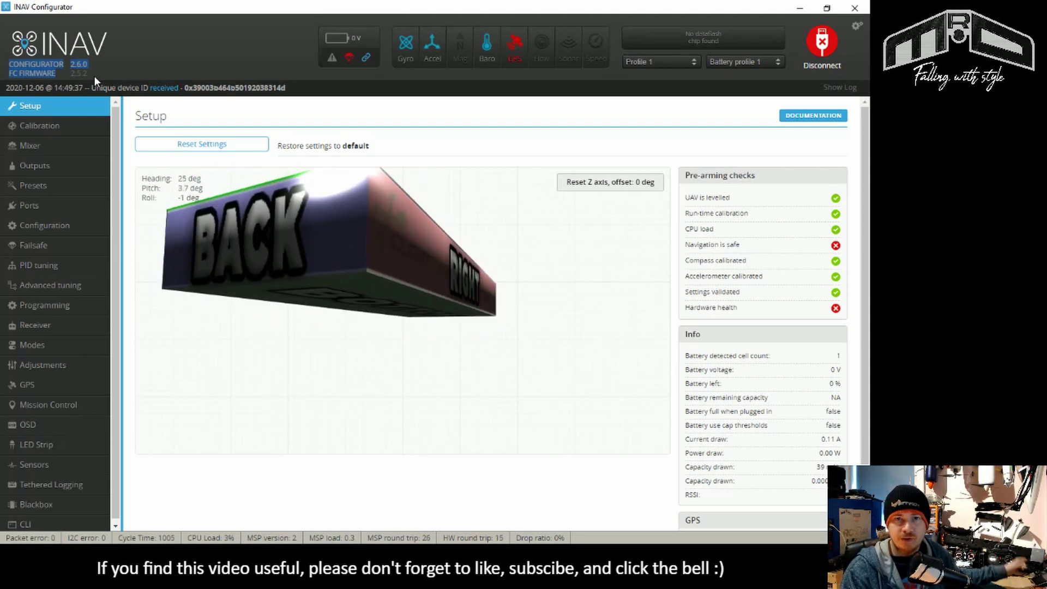
click(90, 73)
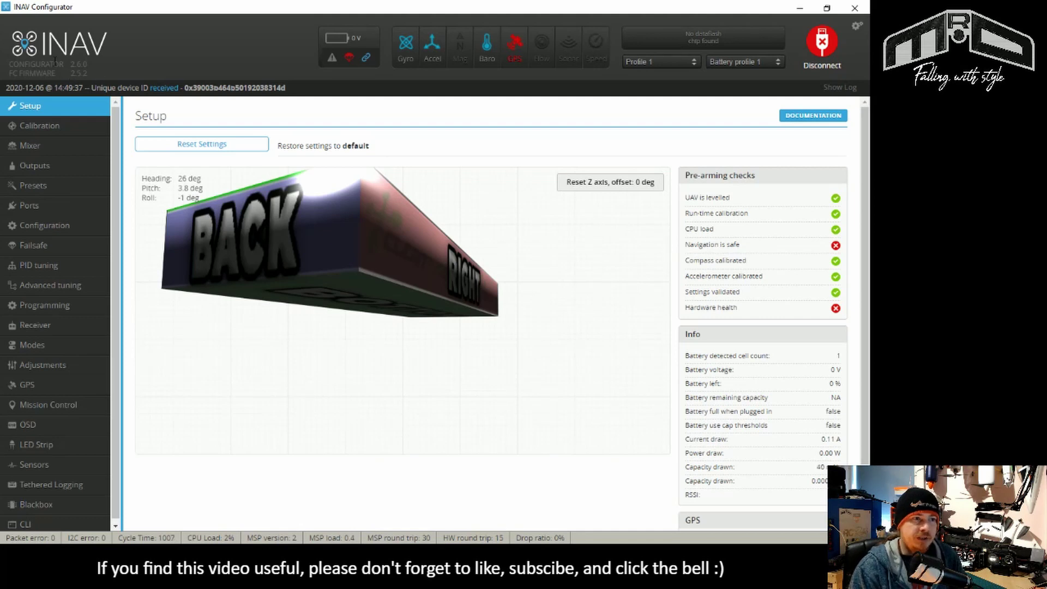
drag(85, 64, 68, 64)
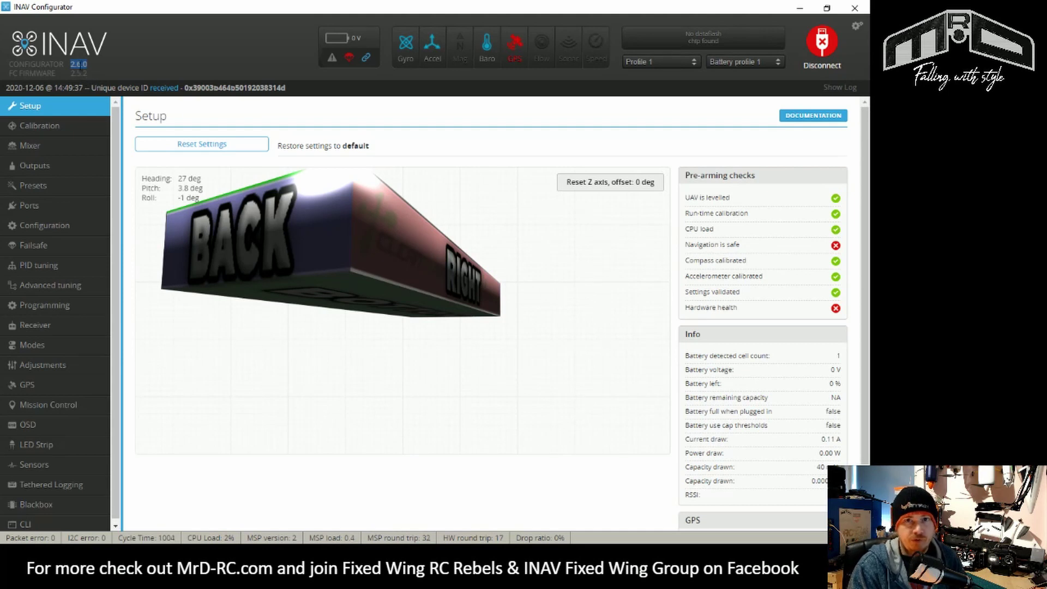
click(89, 80)
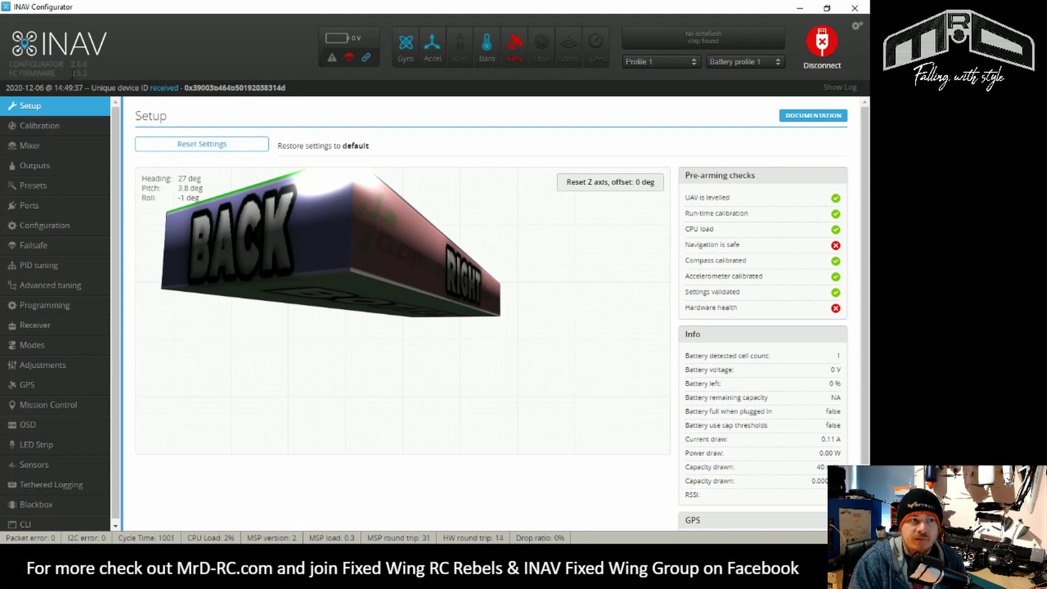
drag(72, 74, 85, 76)
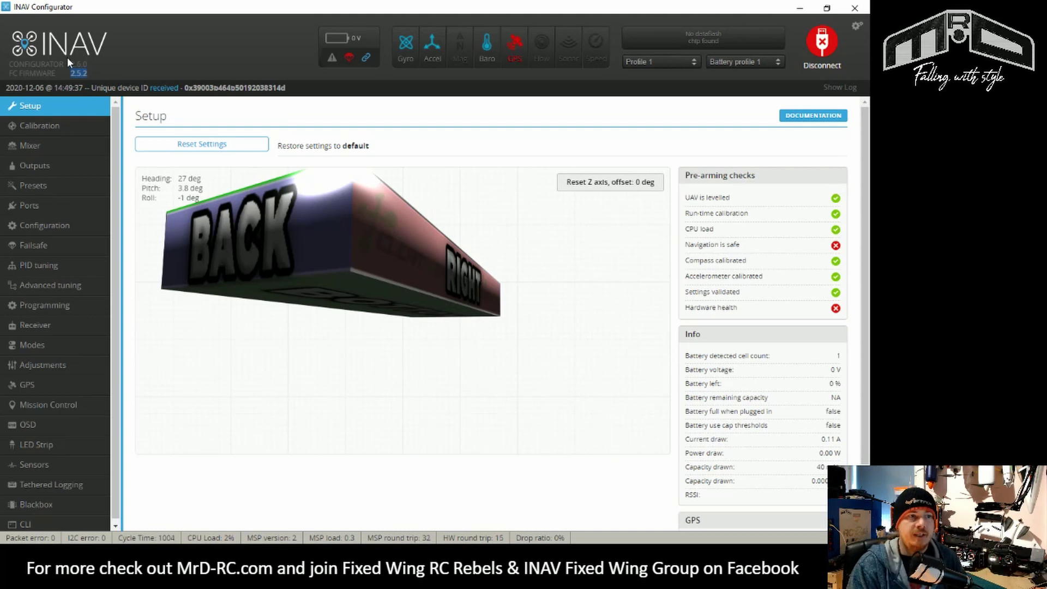
mouse_move(71, 62)
mouse_down()
mouse_move(33, 64)
mouse_move(89, 65)
mouse_up()
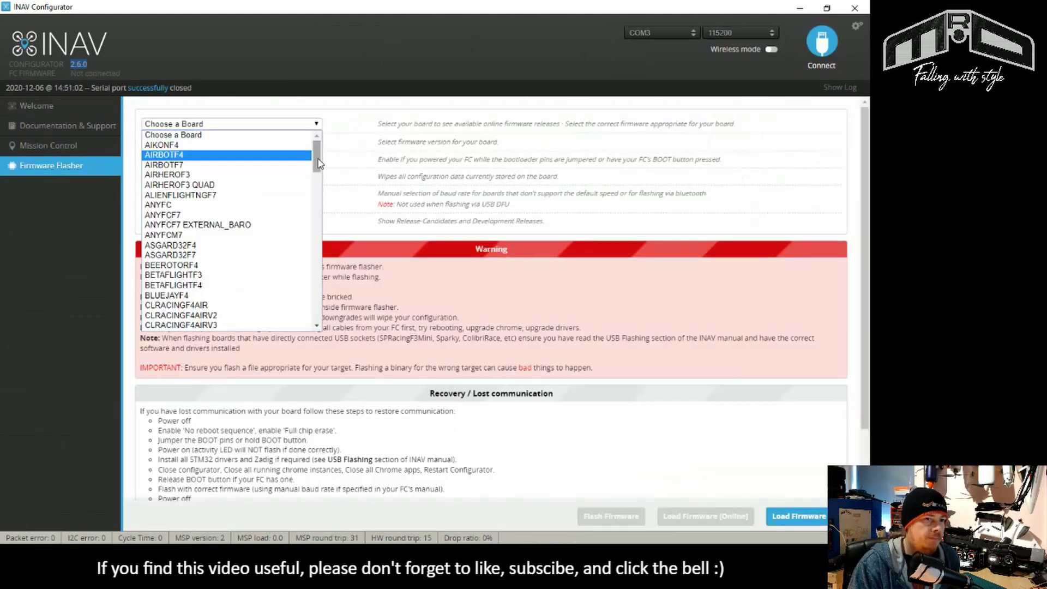
scroll(229, 229, down, 10)
Choose the MATEKF405SE board and point out its Not connected firmware status.
click(180, 276)
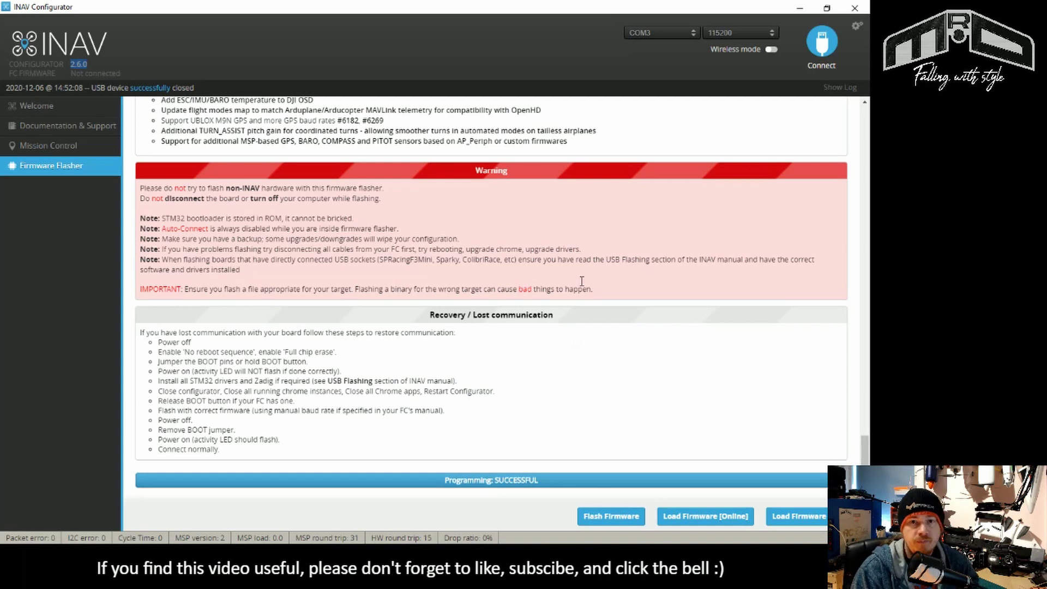
drag(70, 74, 121, 74)
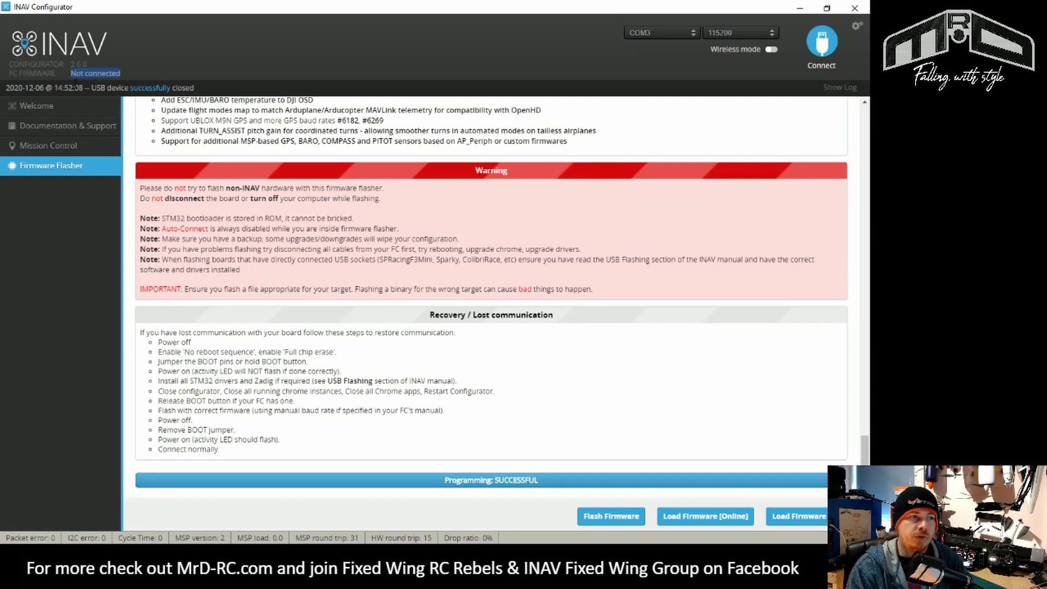
click(54, 73)
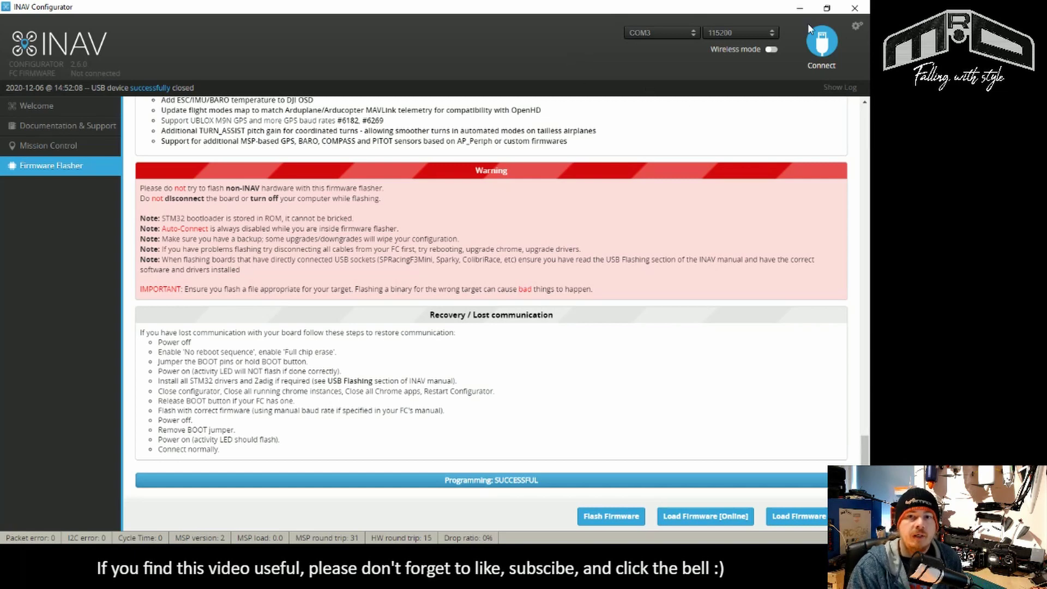
Reconnect to the board now on 2.6.0 and apply the Airplane default values.
click(823, 47)
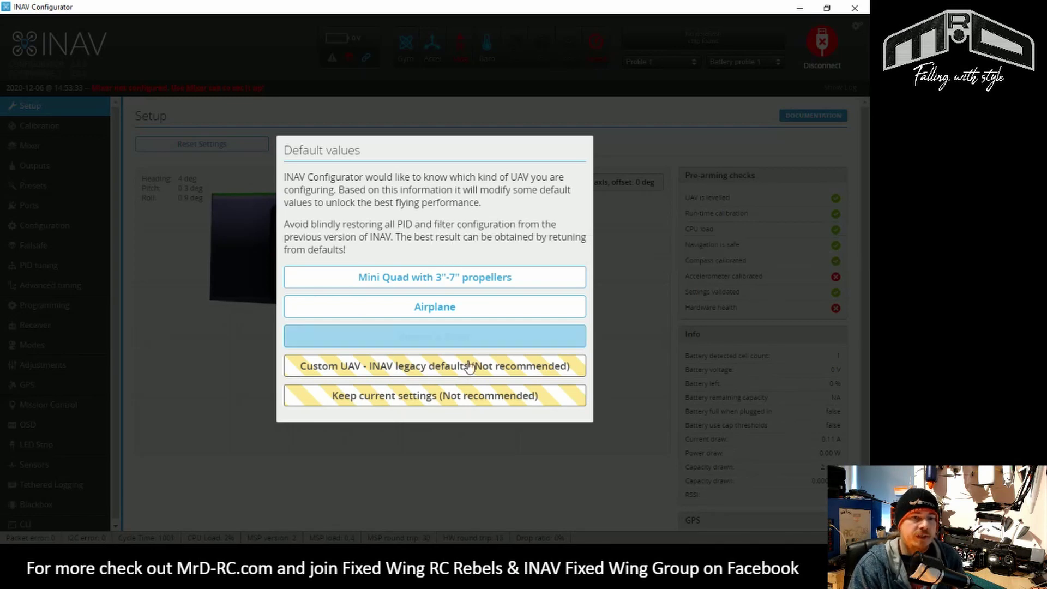
click(434, 309)
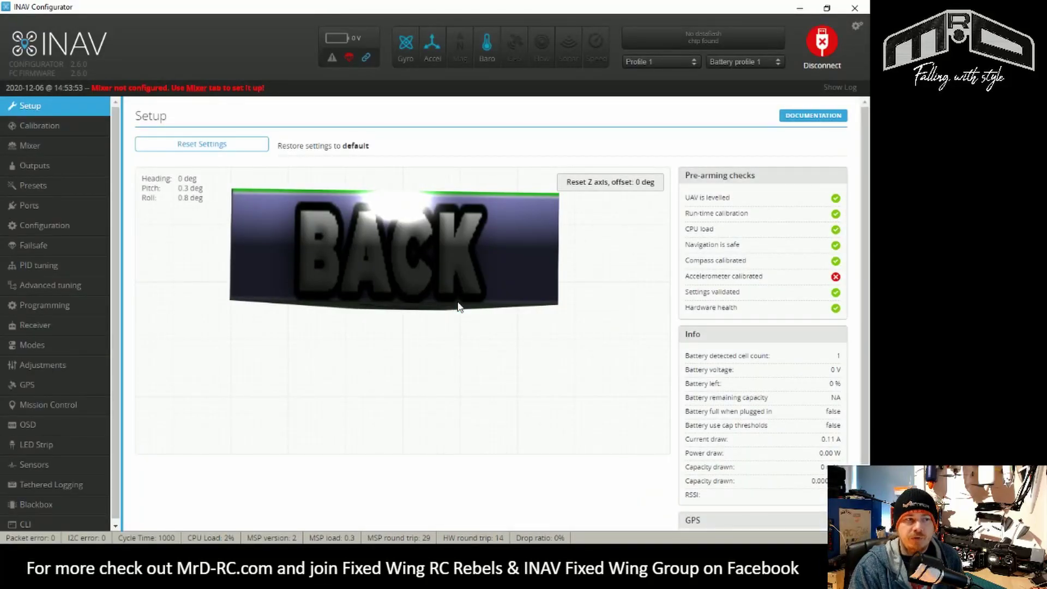
Open the Presets page to review Generic Airplane and the other available presets.
click(53, 186)
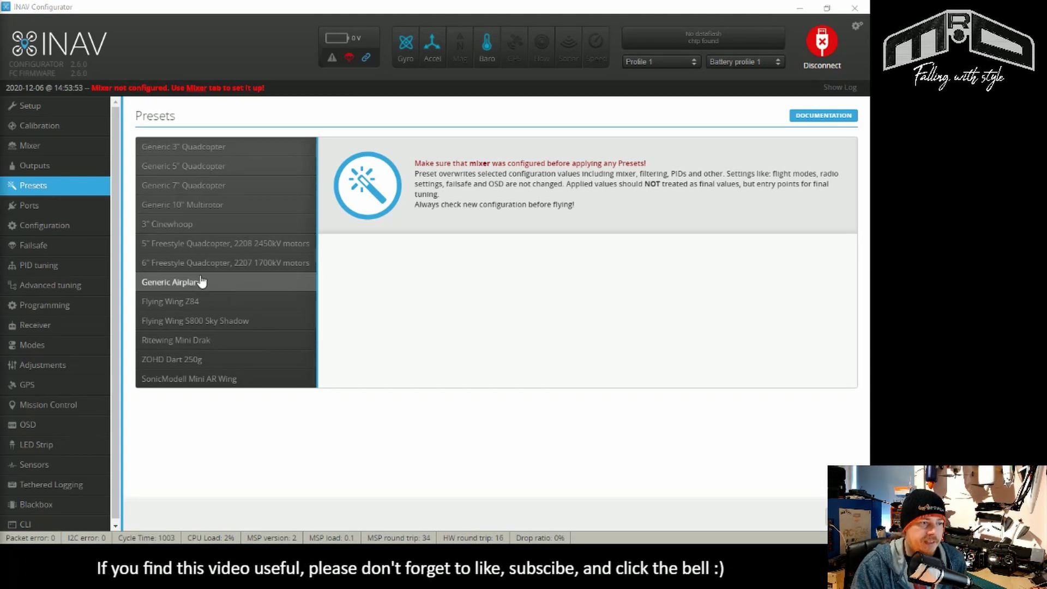
click(90, 298)
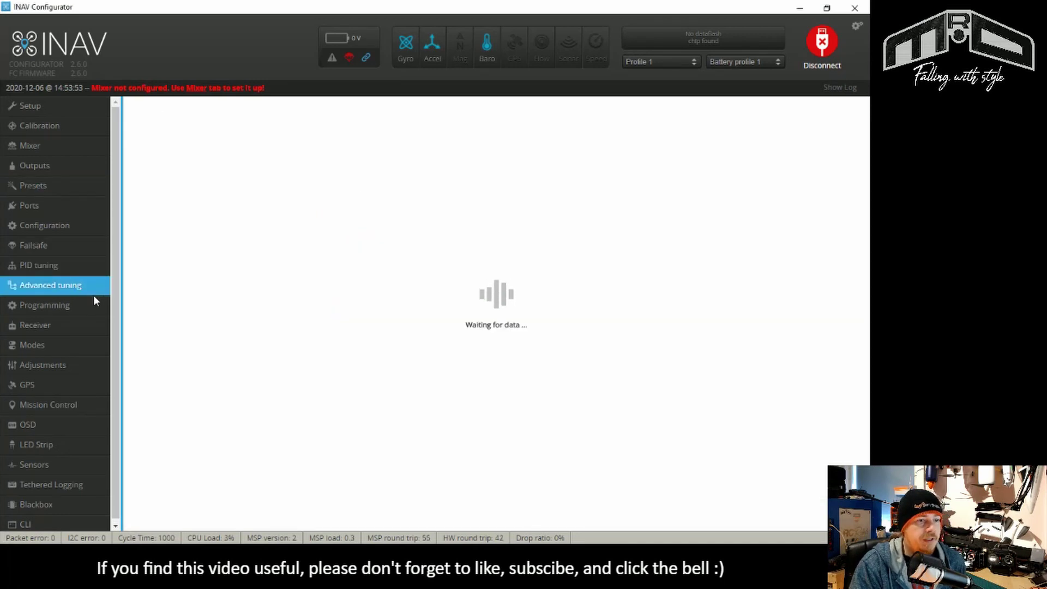
scroll(297, 235, down, 2)
scroll(297, 235, down, 1)
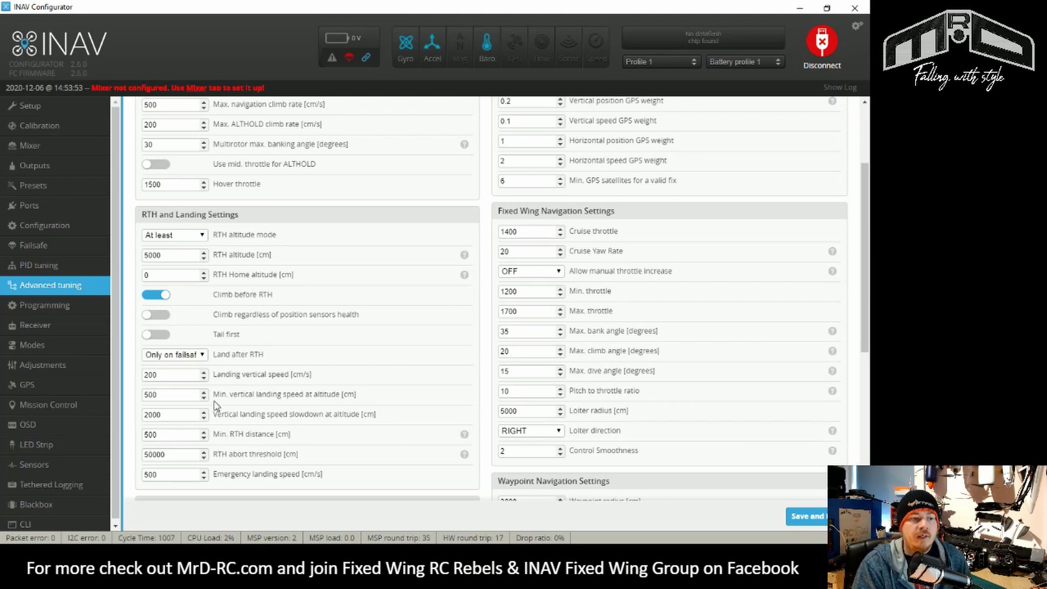
click(198, 355)
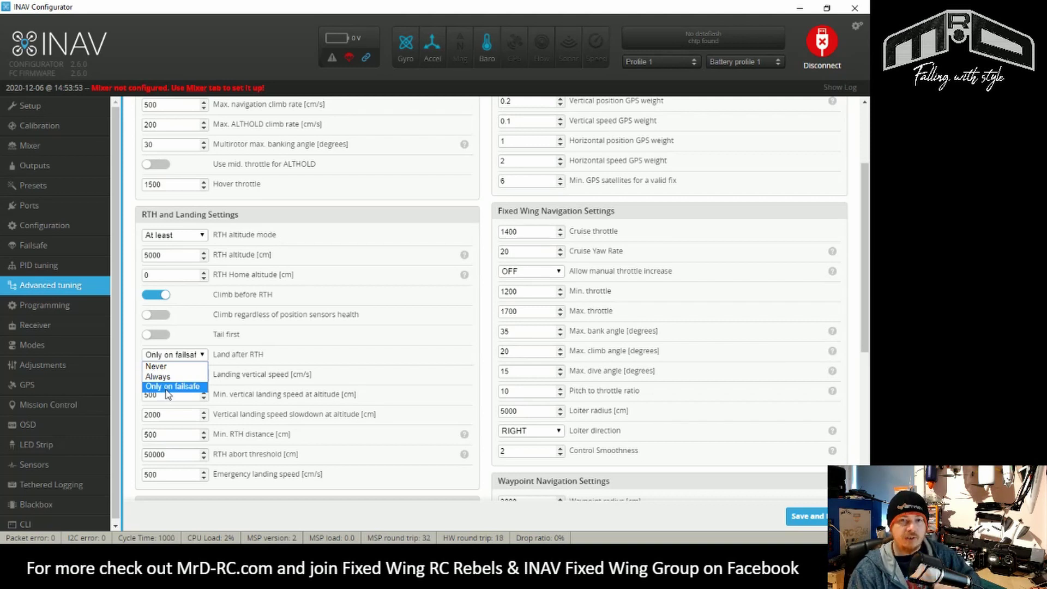
click(169, 387)
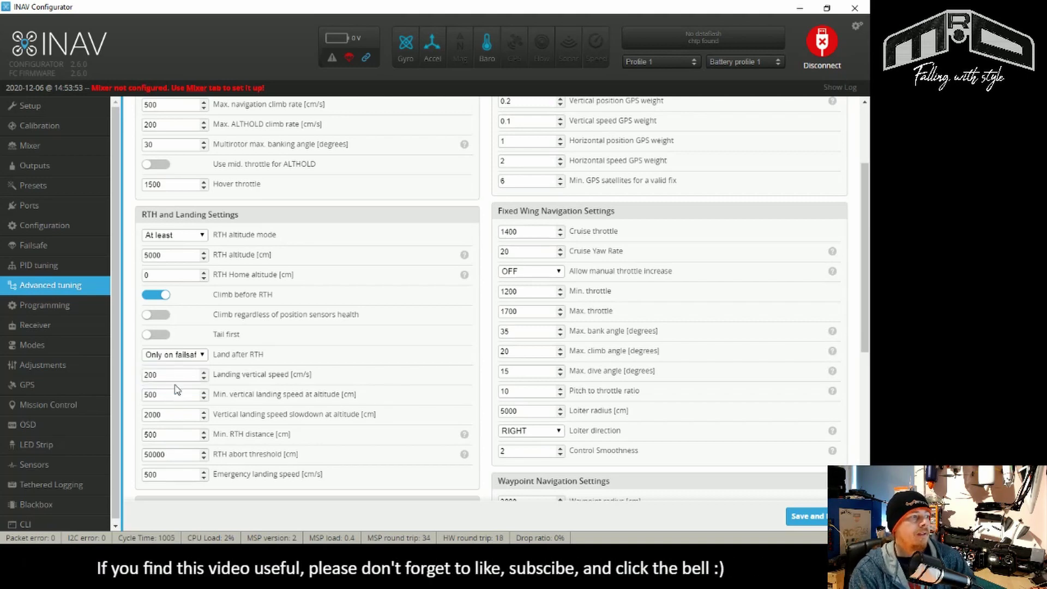
scroll(652, 328, down, 3)
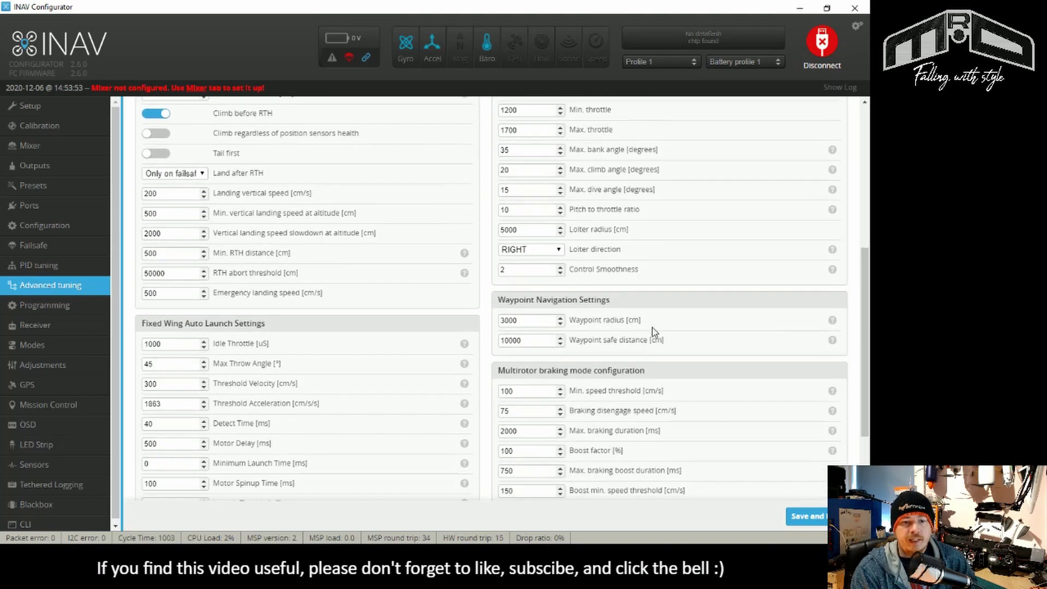
drag(529, 318, 482, 317)
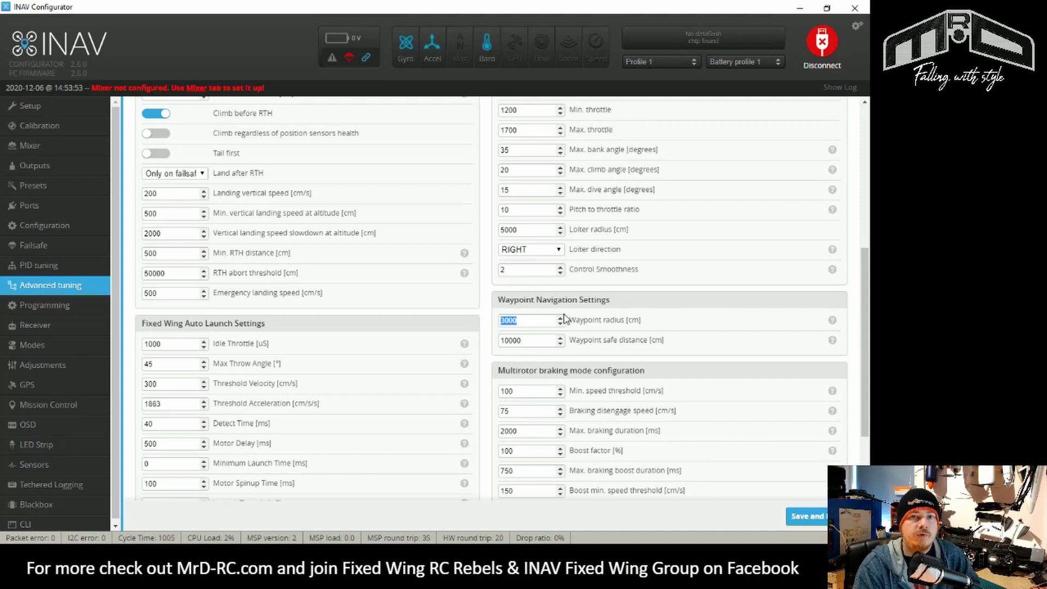
scroll(577, 320, up, 5)
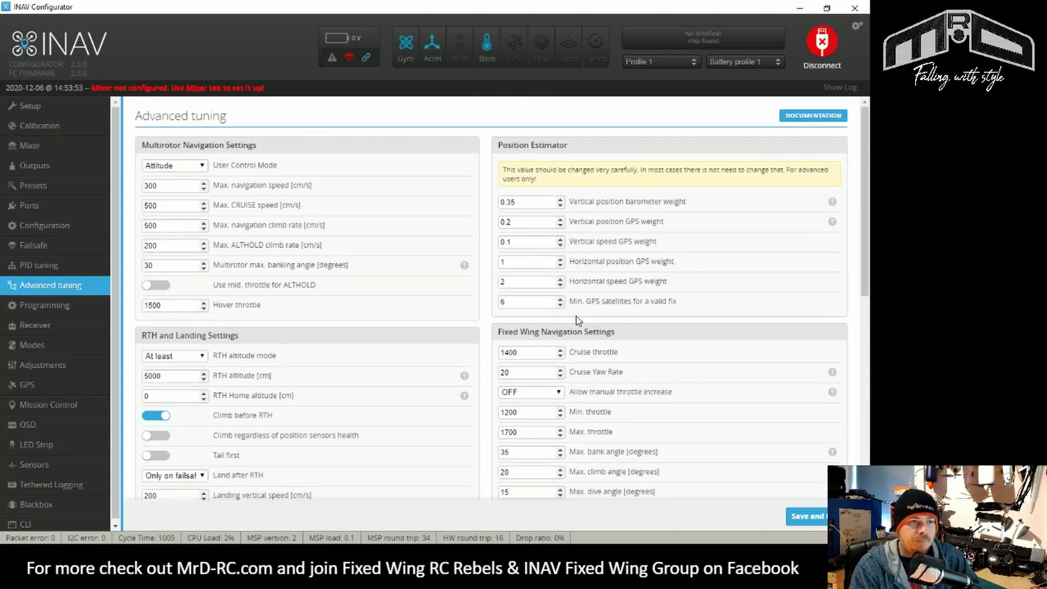
Visit the Calibration page, then show the Mixer with Airplane platform and Flying Wing preset.
click(81, 129)
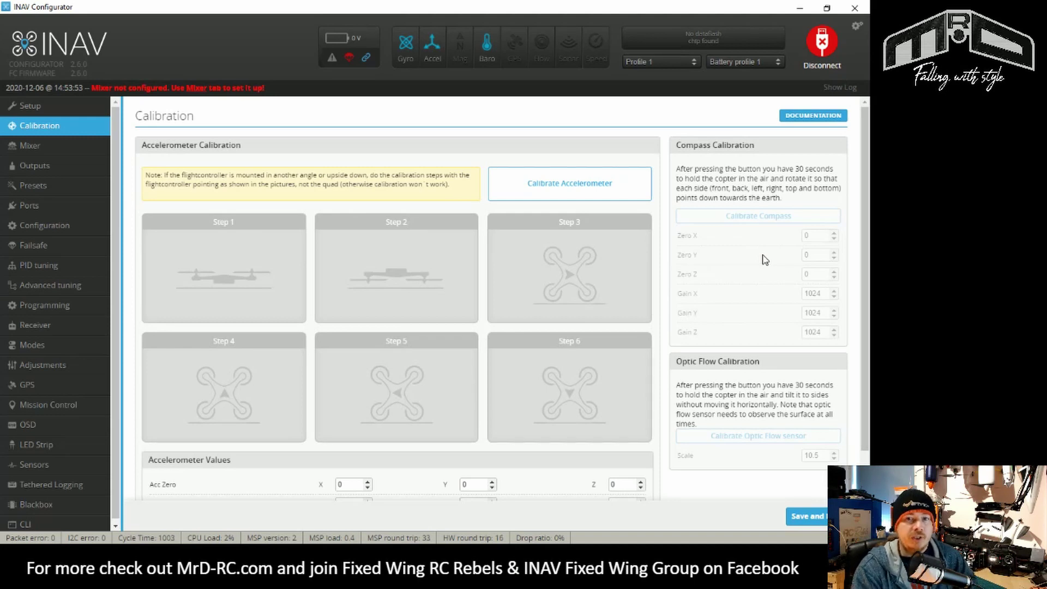
click(83, 150)
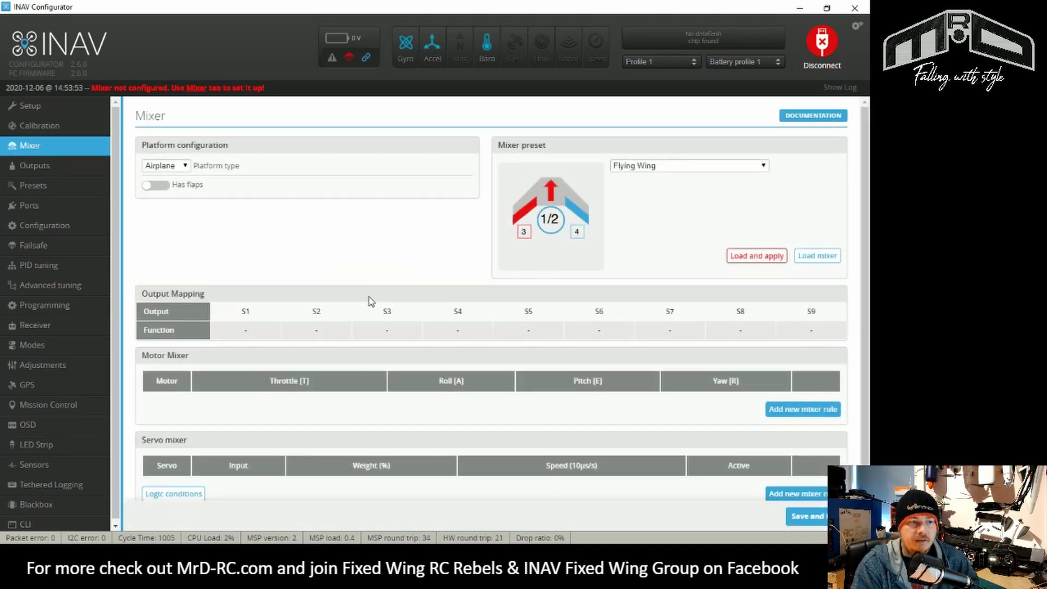
Select the ZOHD Dart 250g preset and highlight its Roll weight 80, Pitch weight 65 note.
click(83, 188)
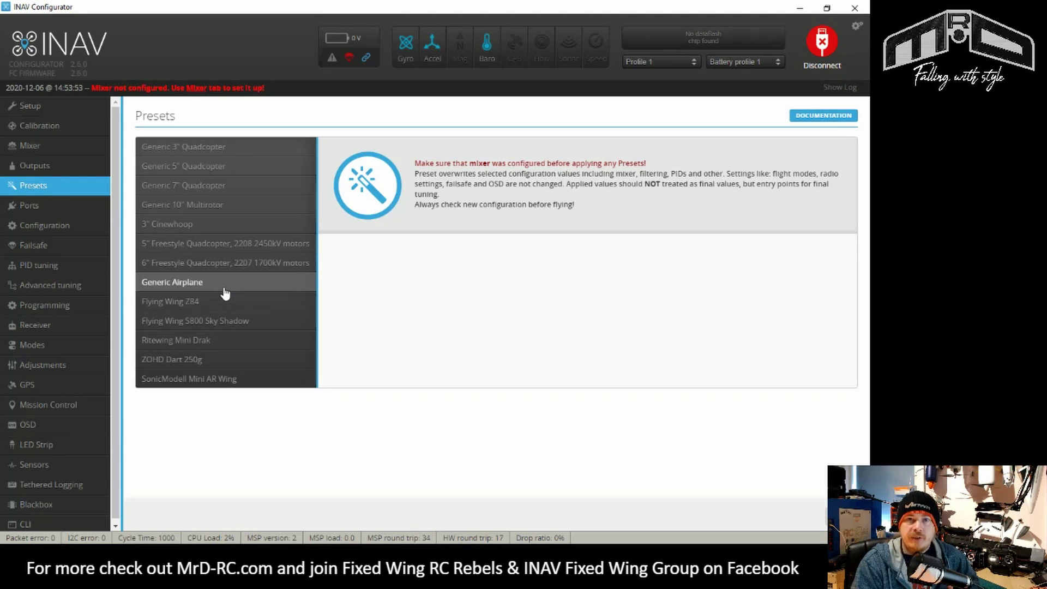
click(181, 364)
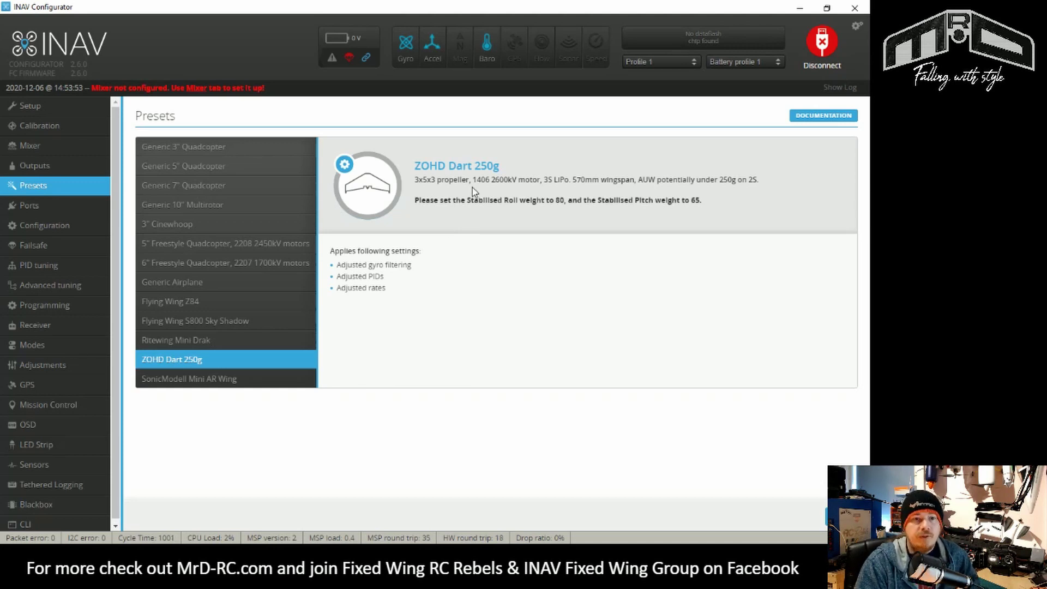
drag(416, 200, 718, 207)
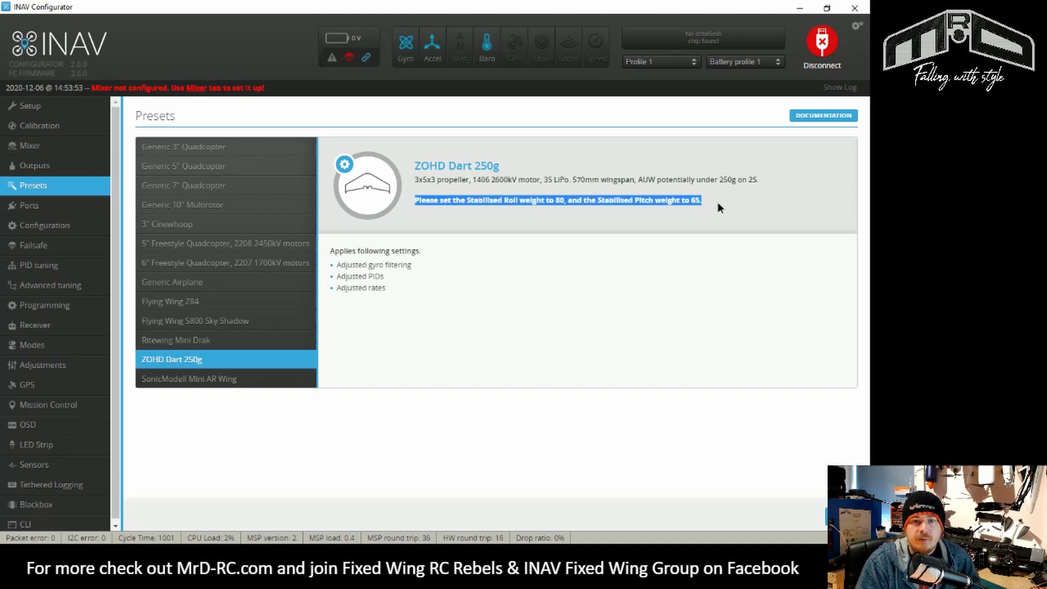
click(450, 217)
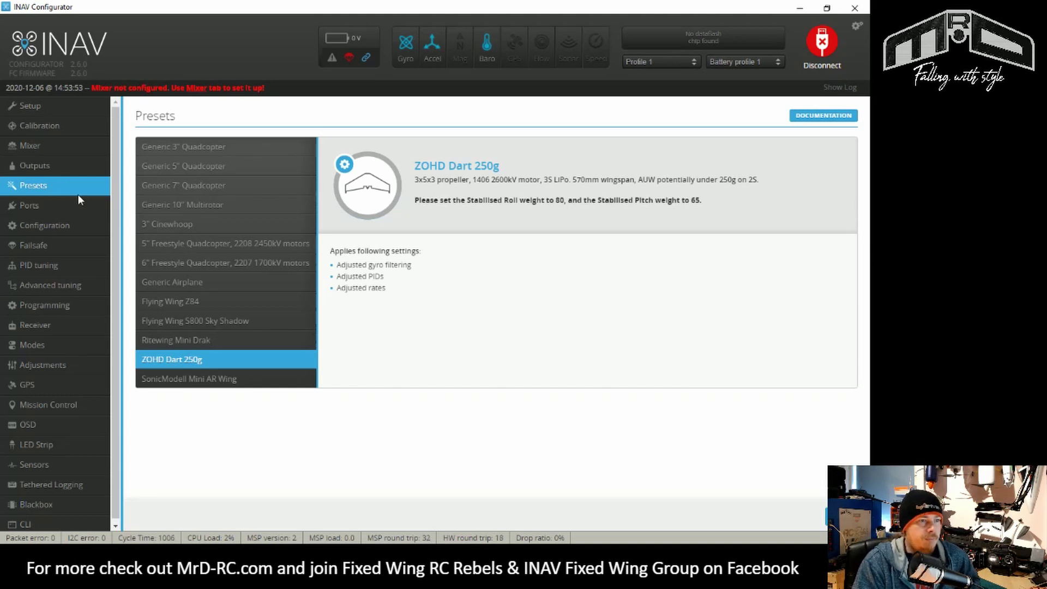
In the Configuration page's GPS section, set Timezone Offset to 60 and daylight savings to EU.
click(77, 225)
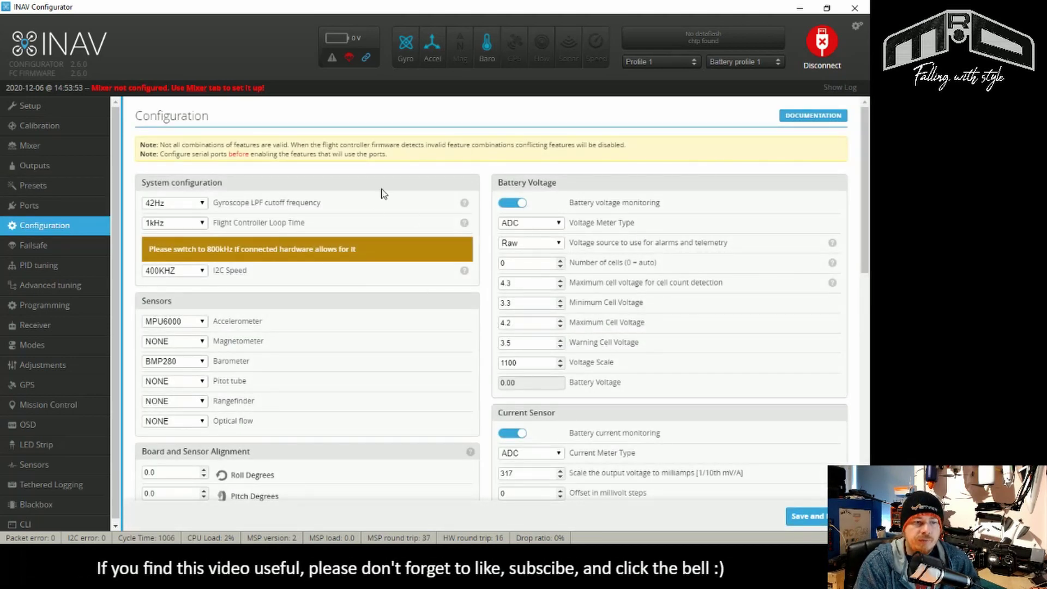
scroll(364, 303, down, 8)
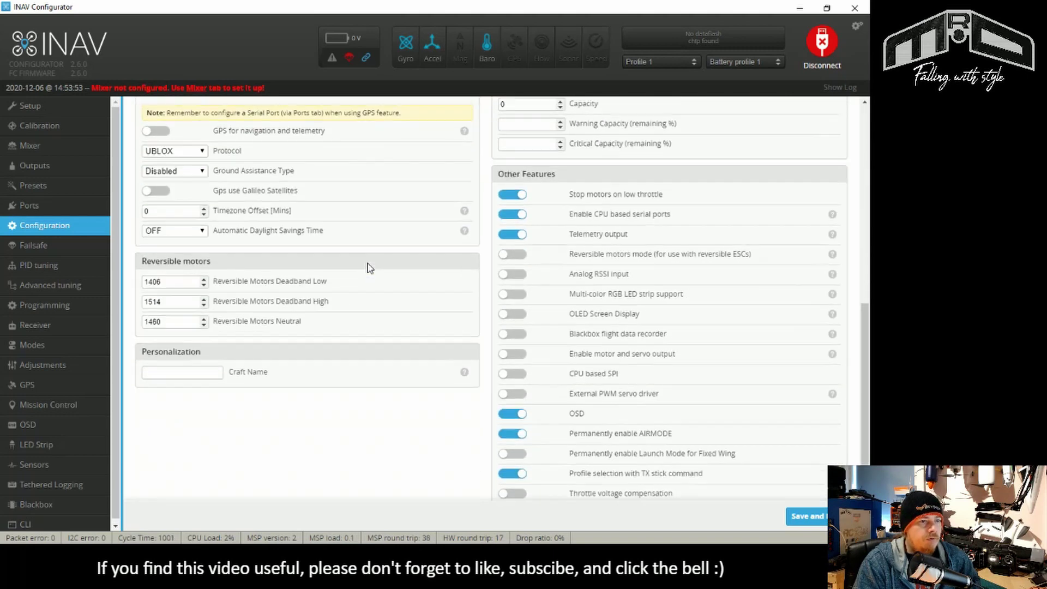
scroll(368, 267, up, 1)
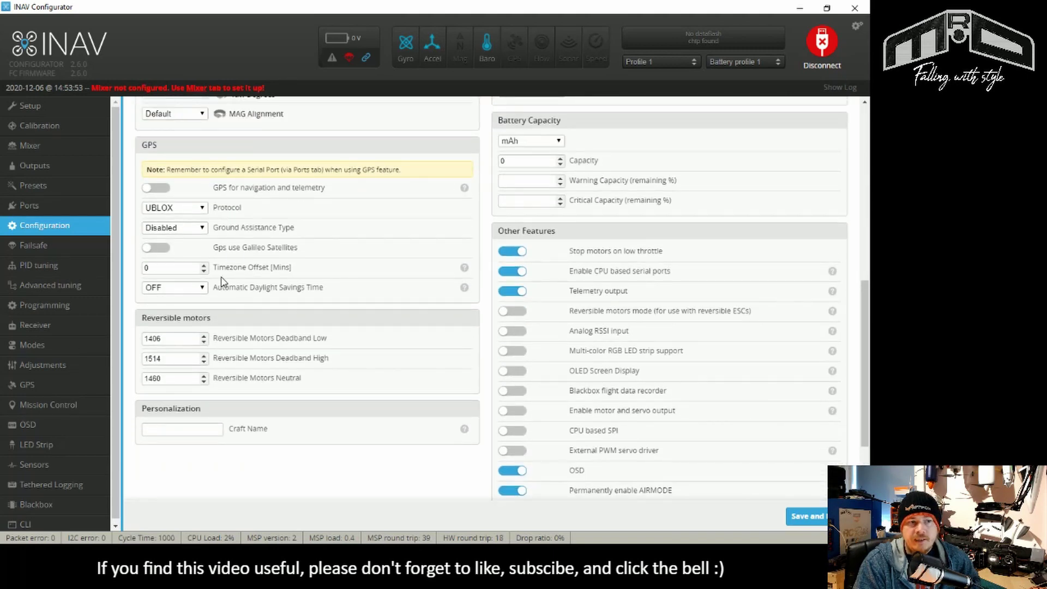
click(192, 292)
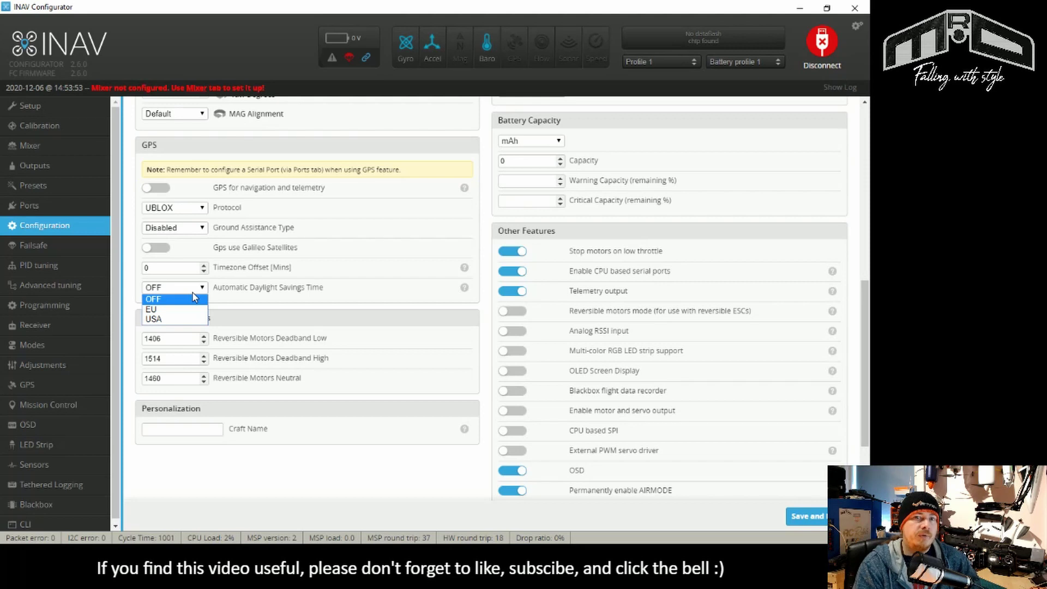
click(180, 269)
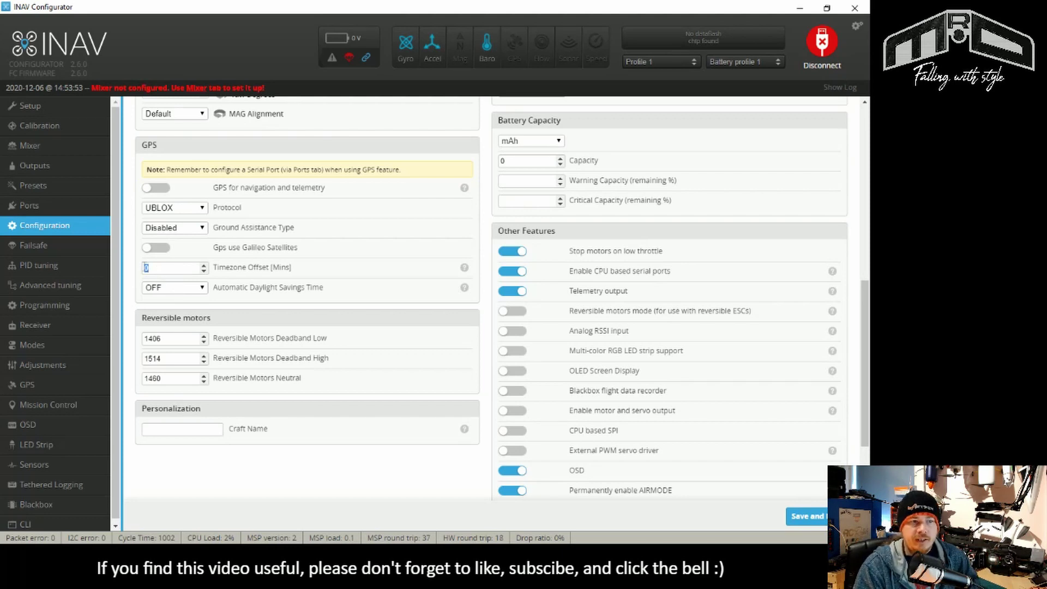
double_click(147, 268)
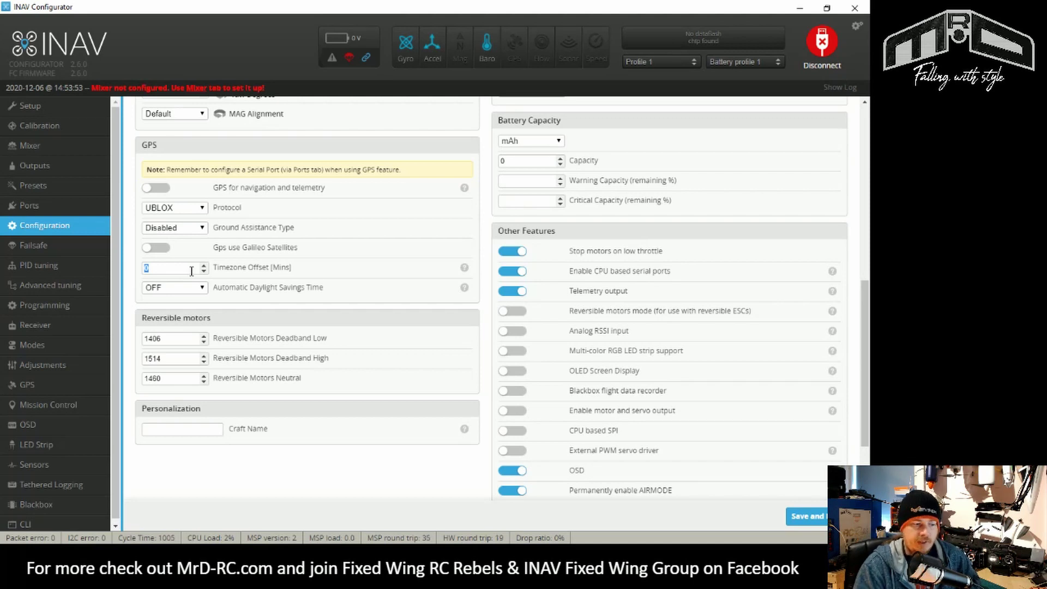
text(60)
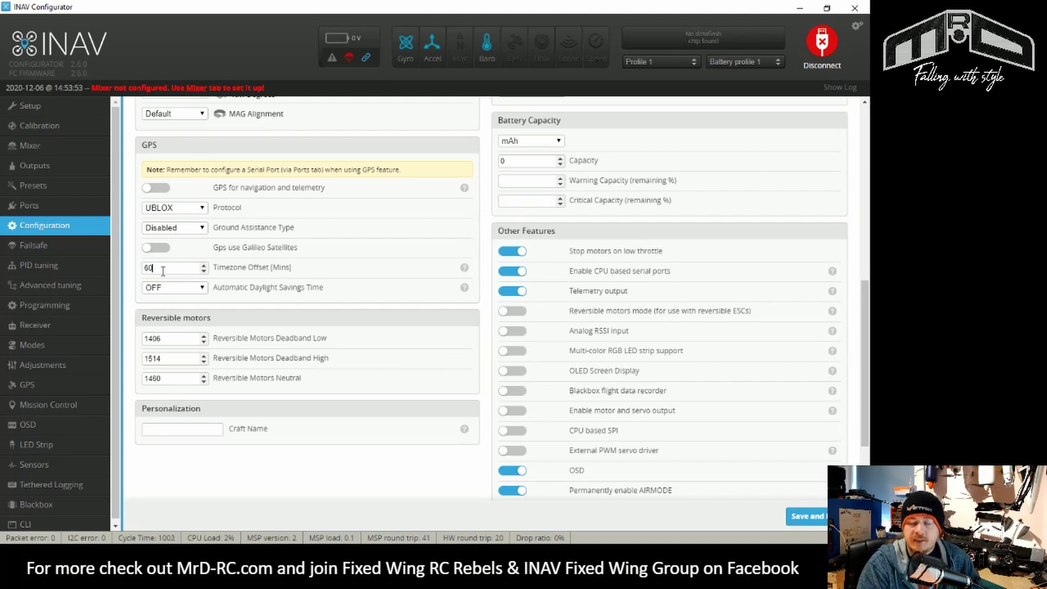
click(203, 288)
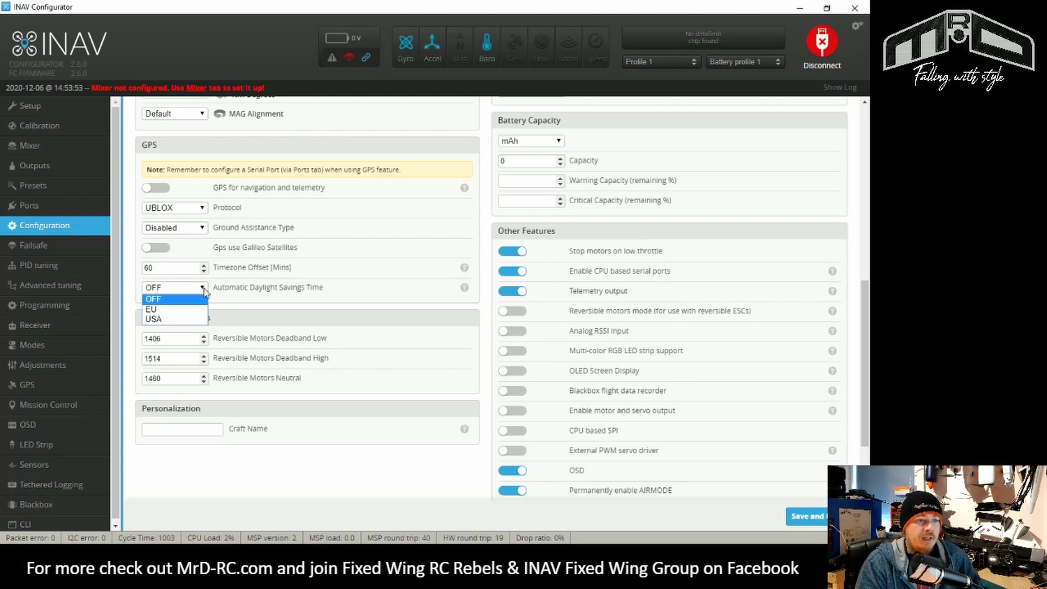
click(166, 309)
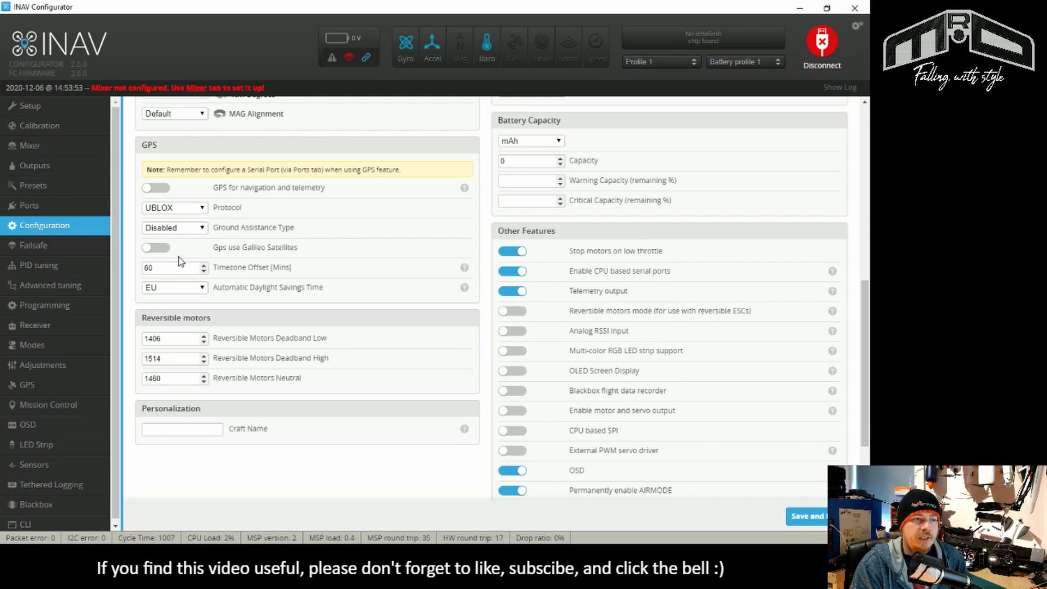
Enable 'Gps use Galileo Satellites' in the GPS settings, leaving it switched on.
click(156, 249)
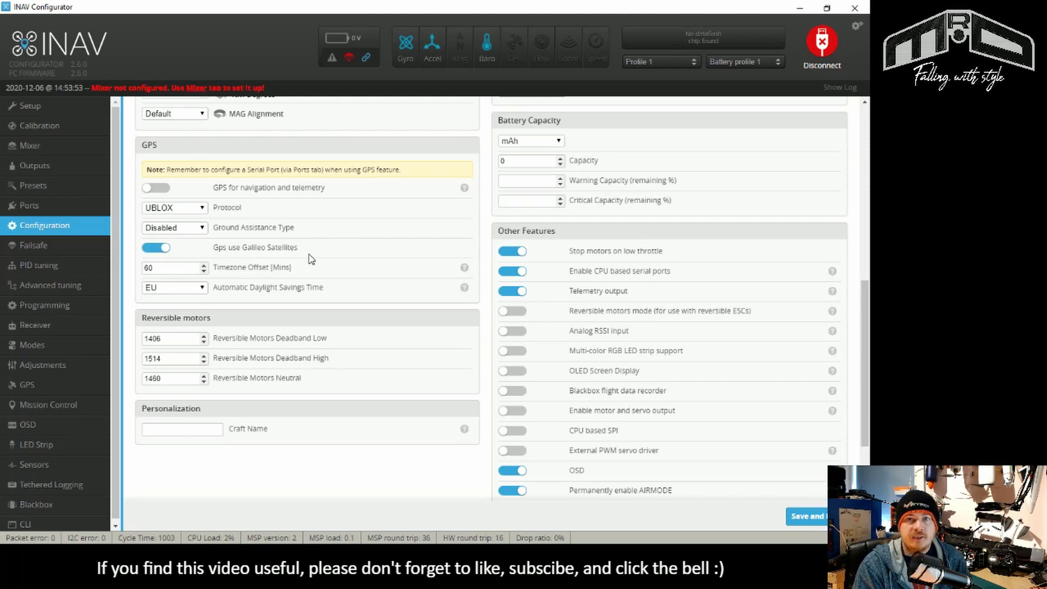
click(158, 251)
click(159, 252)
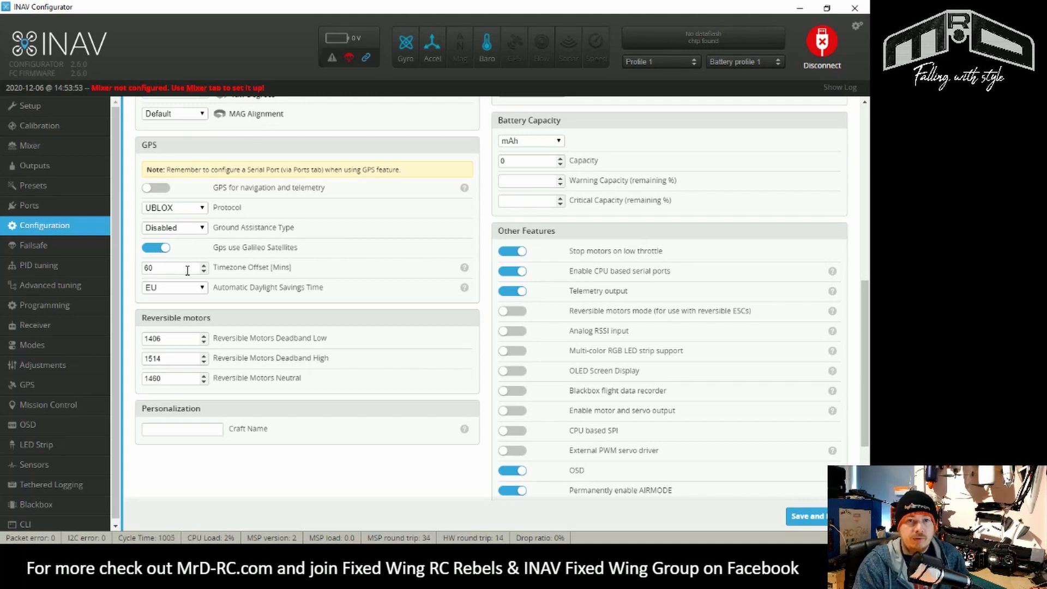
click(159, 249)
click(159, 249)
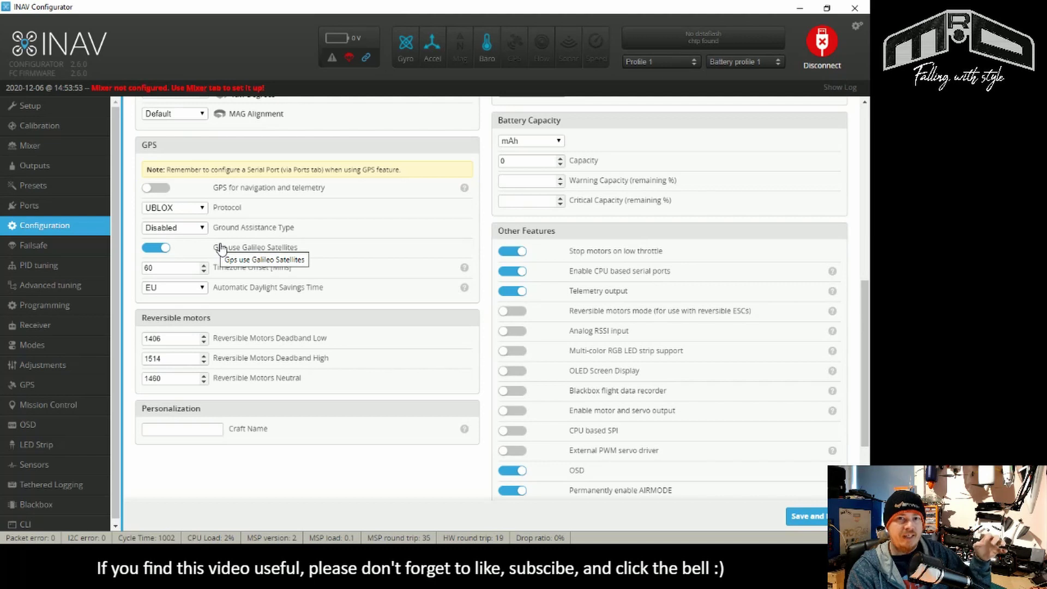
click(164, 251)
click(165, 251)
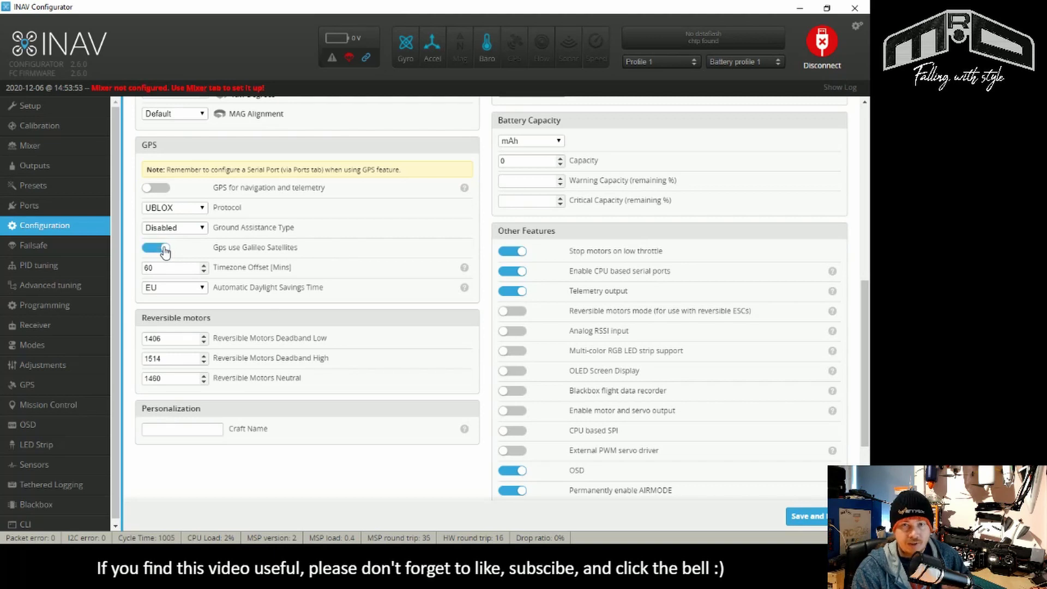
Start the Craft Name under Personalization by entering 'w'.
click(179, 425)
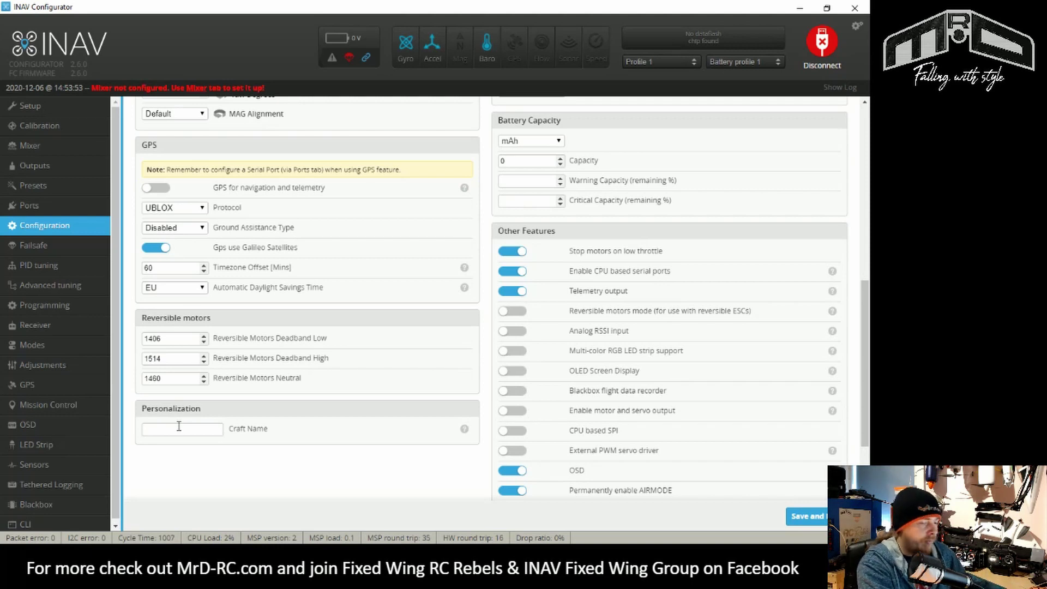
click(178, 428)
text(w)
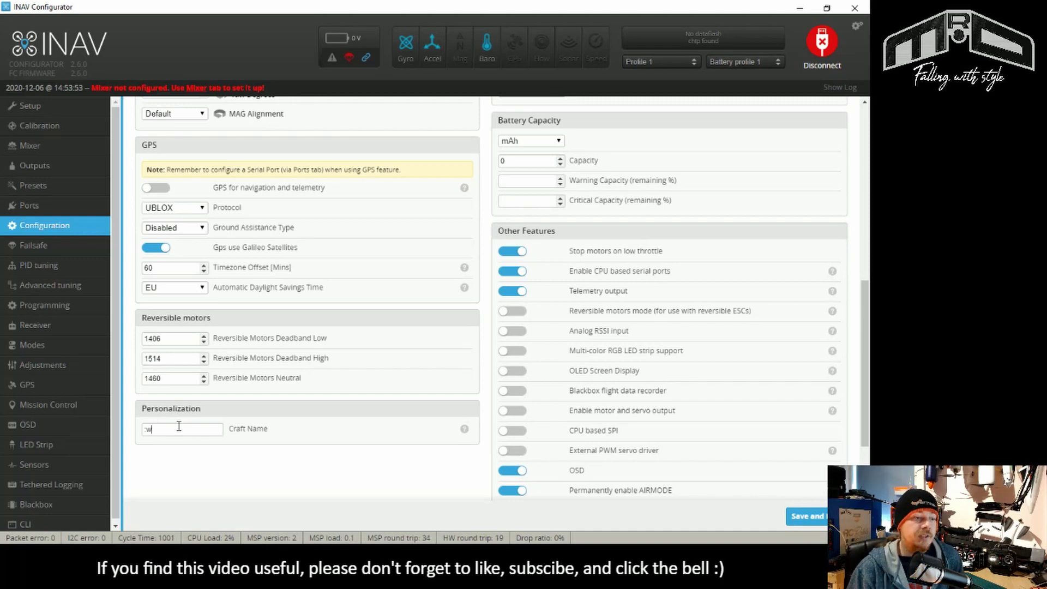
scroll(433, 334, up, 10)
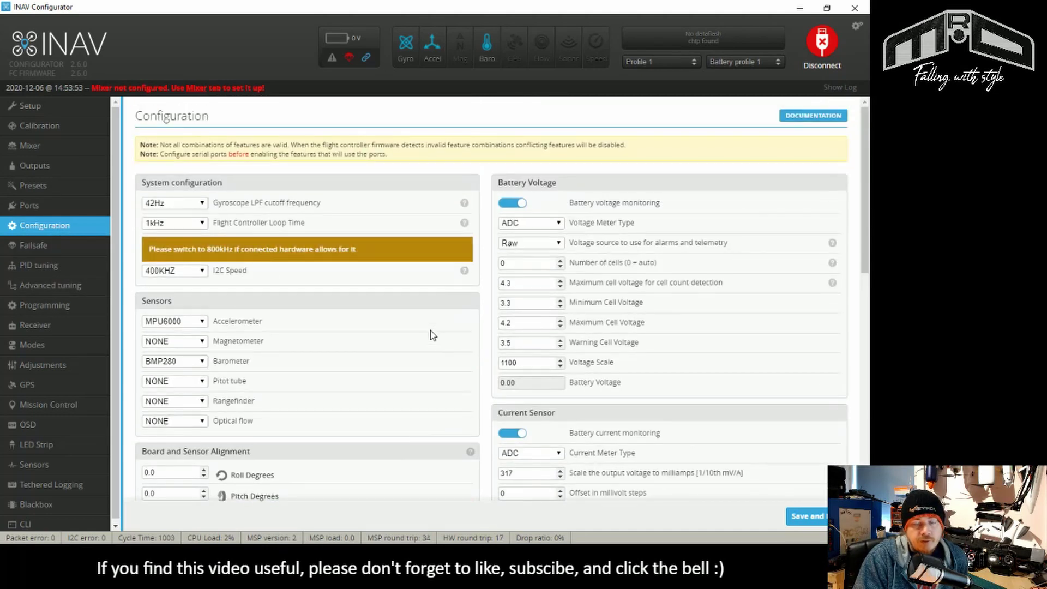
scroll(433, 334, down, 10)
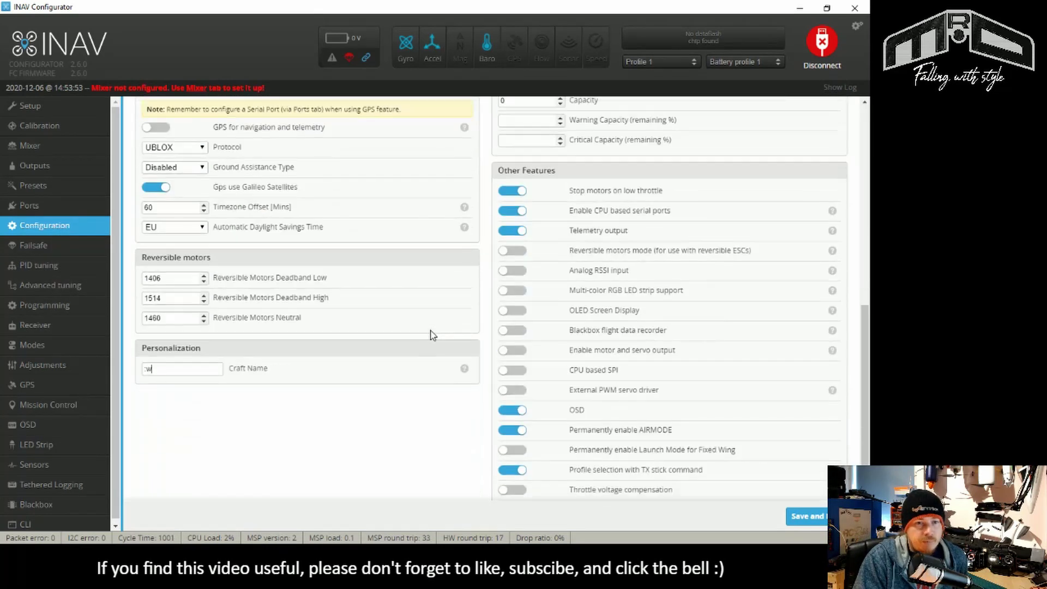
Review Failsafe, then PID tuning and its Filters tab, ending on the Advanced tuning page.
click(64, 249)
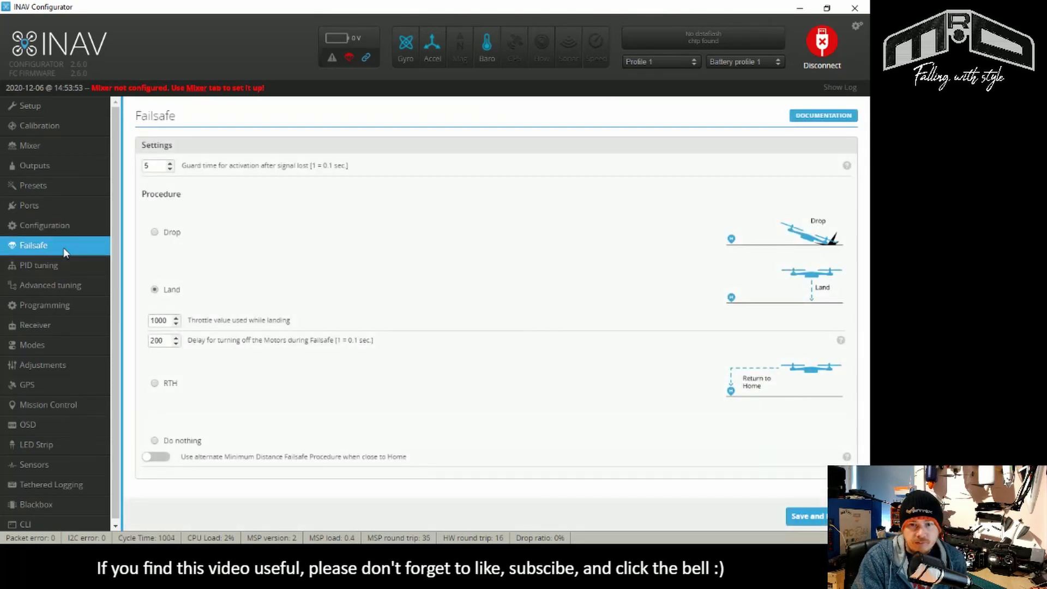
click(65, 263)
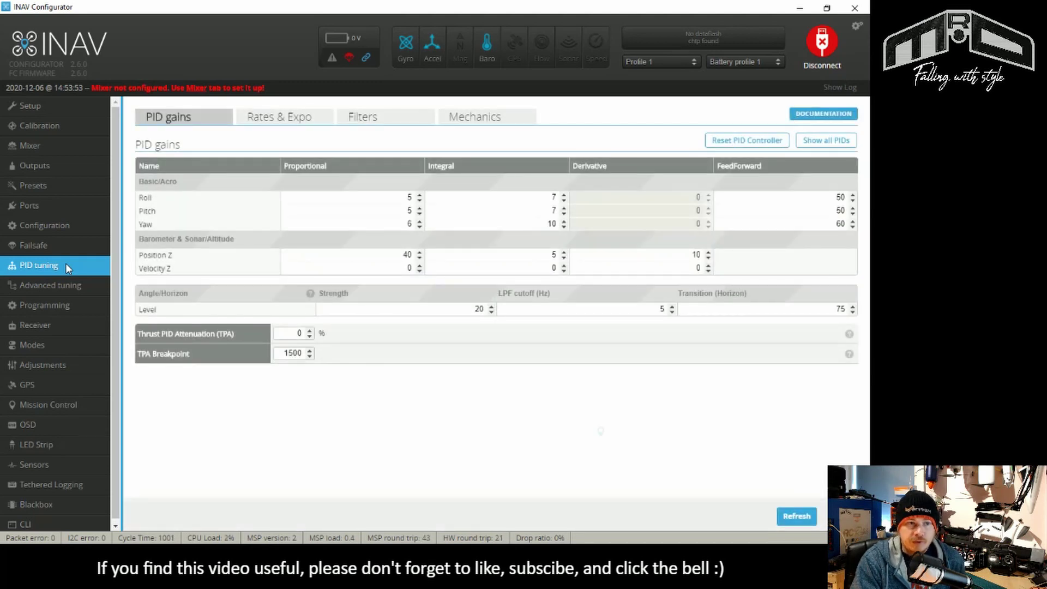
click(396, 115)
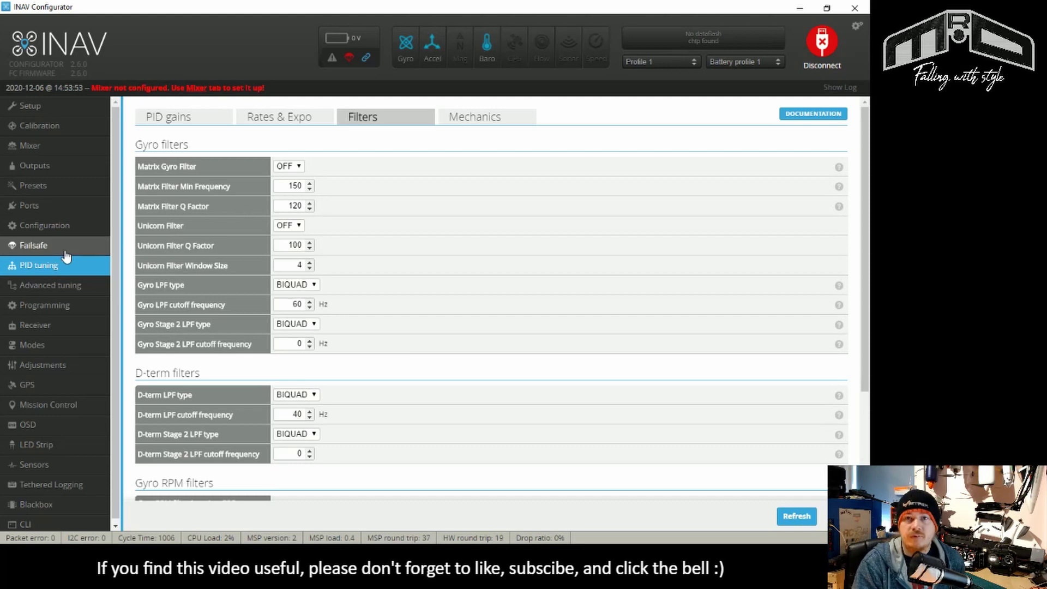
click(71, 286)
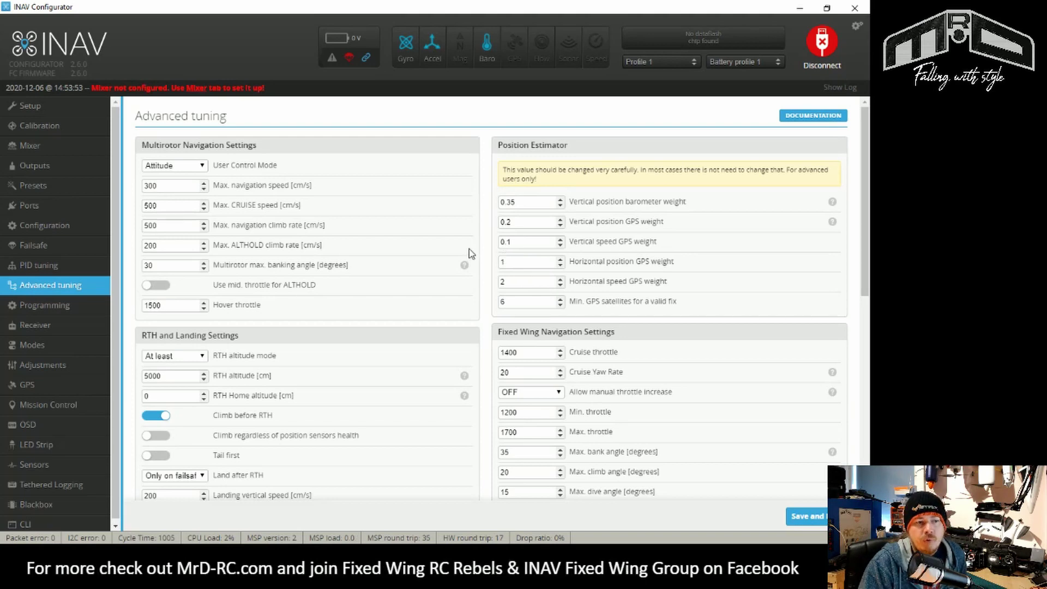
Scroll Advanced tuning down to RTH and Landing Settings, indicating the RTH Home altitude field.
scroll(472, 254, down, 3)
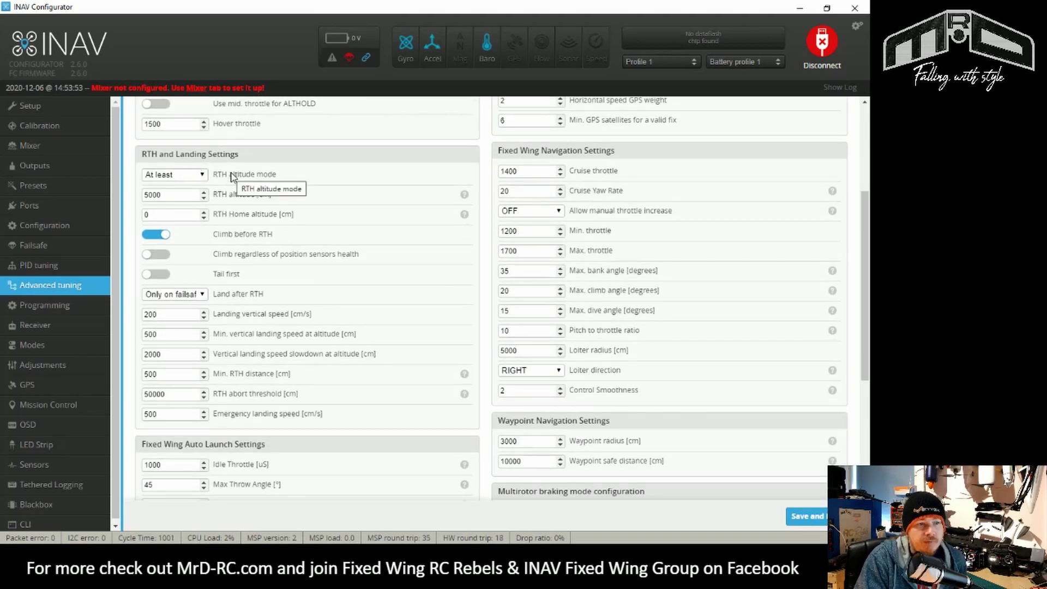
click(171, 220)
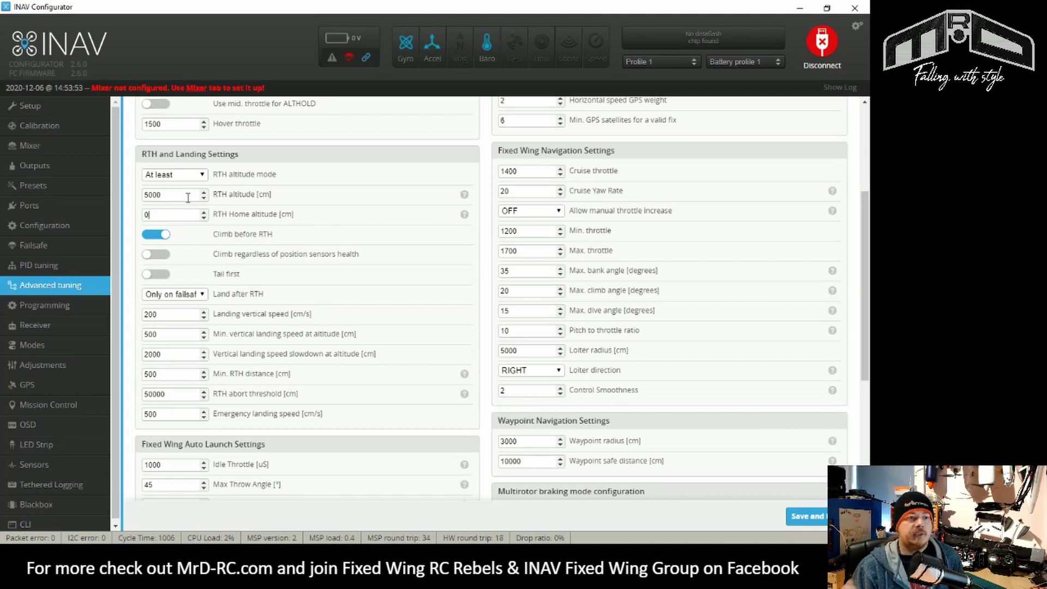
Enter 12000 cm as RTH altitude and 4000 cm as RTH Home altitude.
double_click(169, 199)
text(12000)
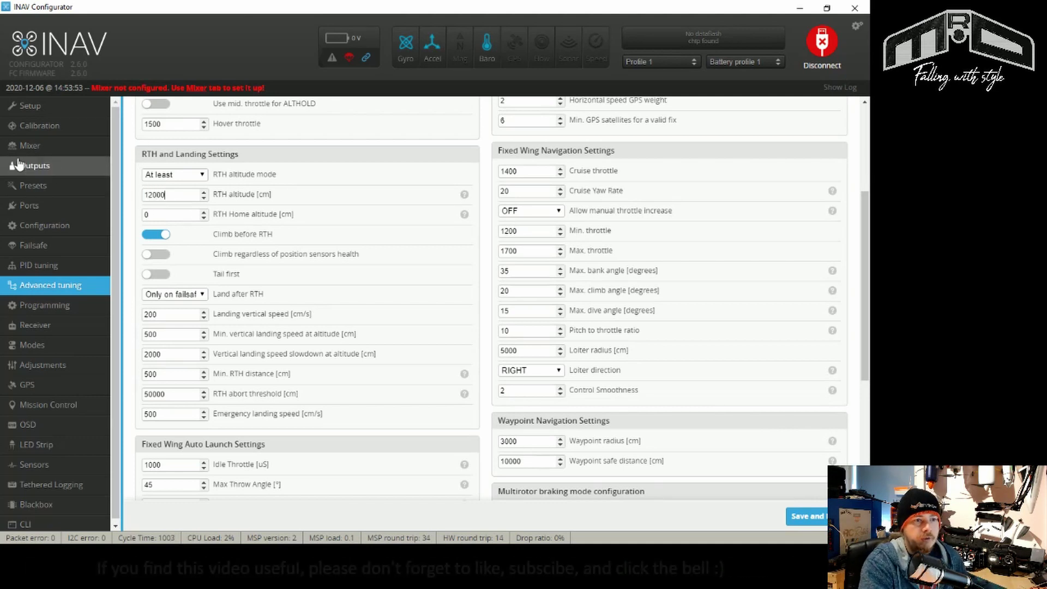
key(Tab)
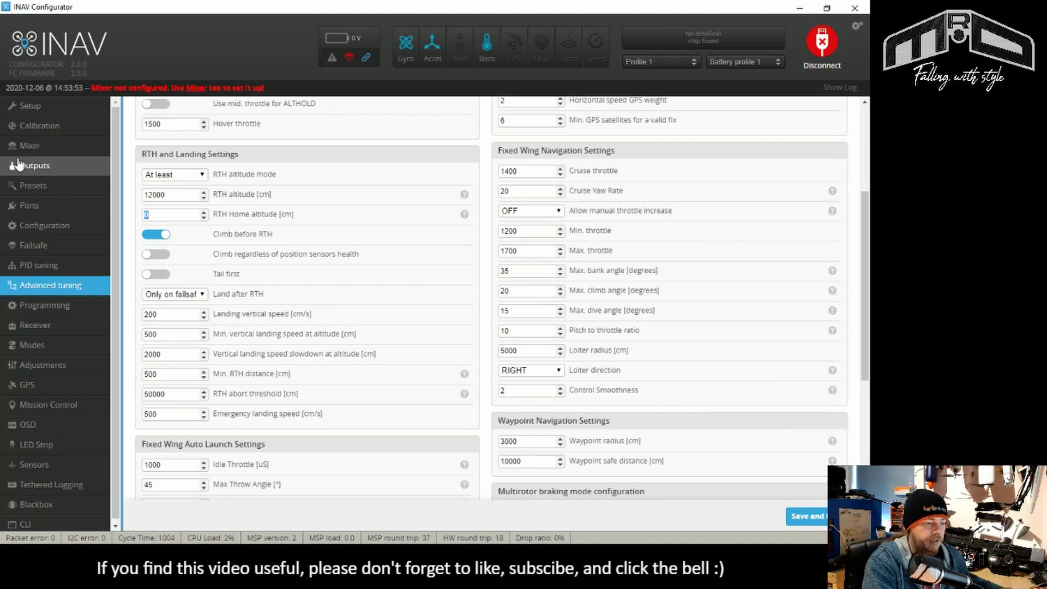
text(4000)
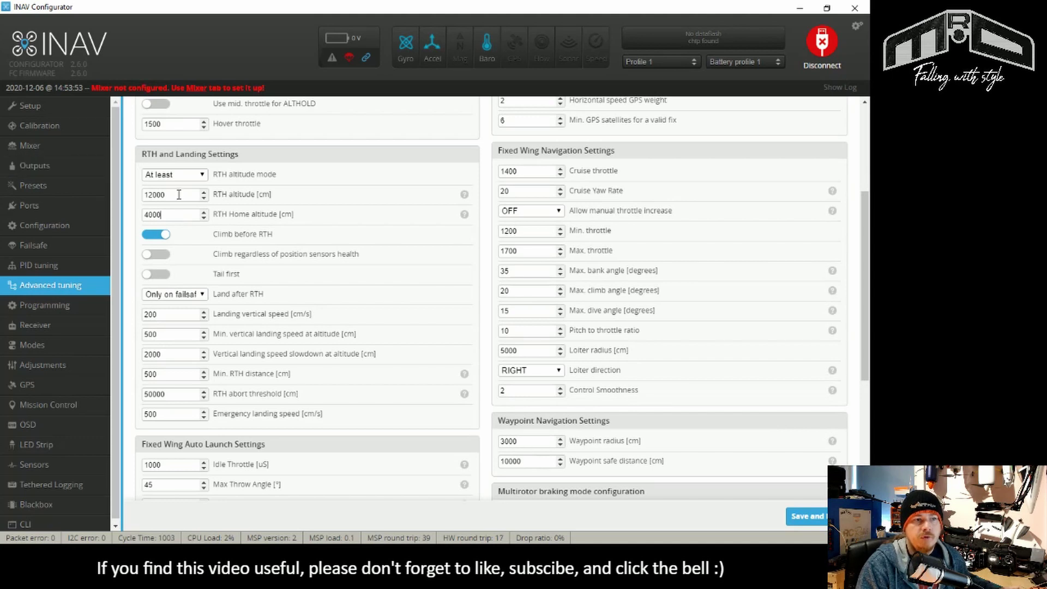
click(179, 195)
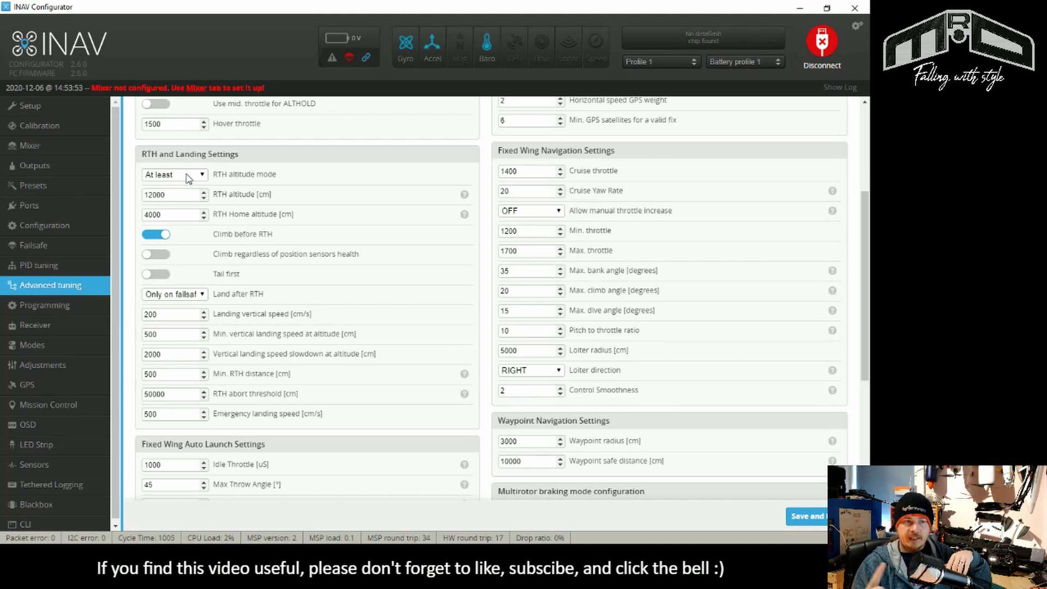
double_click(175, 215)
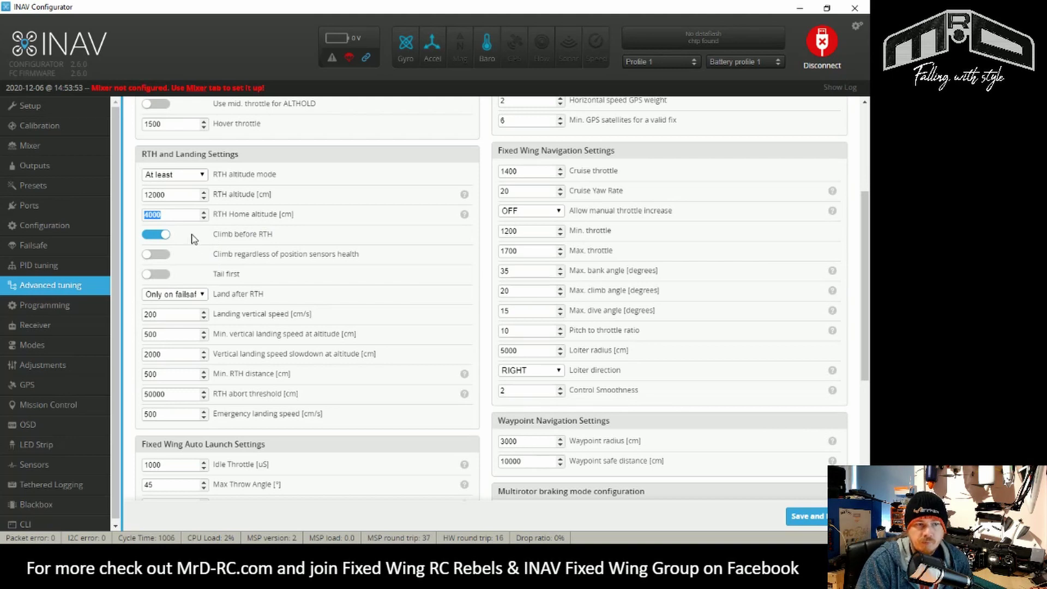
click(268, 297)
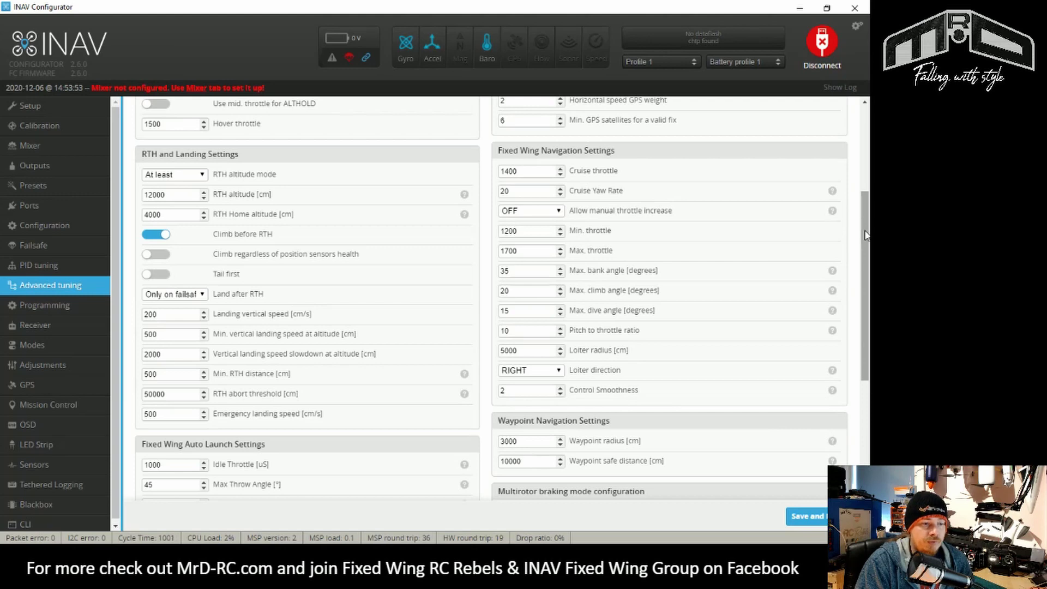
Scroll to Fixed Wing Auto Launch settings showing 1700 uS launch throttle and 18° climb angle.
drag(866, 235, 866, 346)
drag(146, 207, 142, 207)
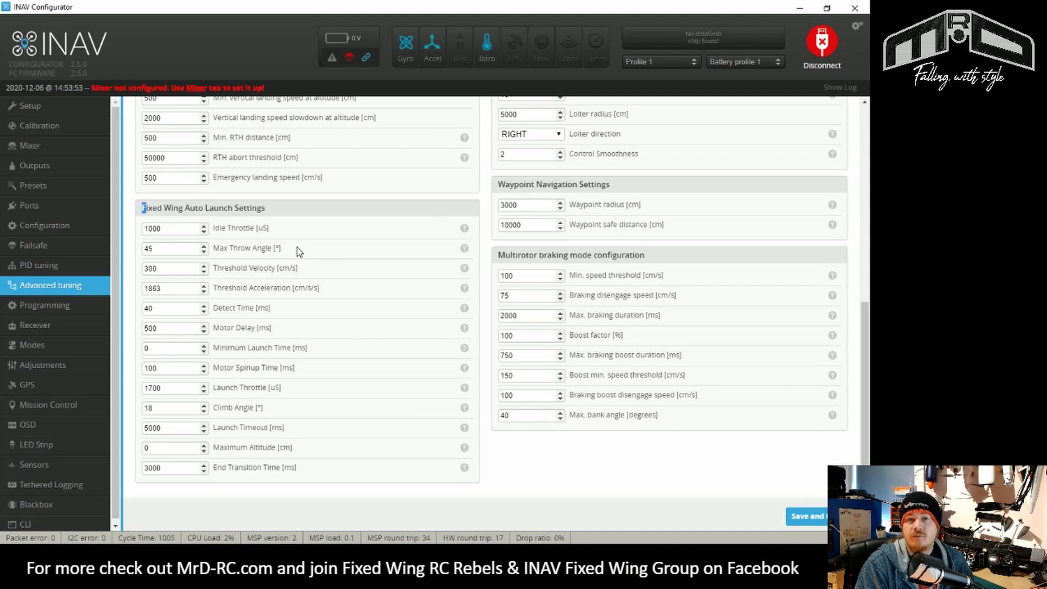
click(282, 212)
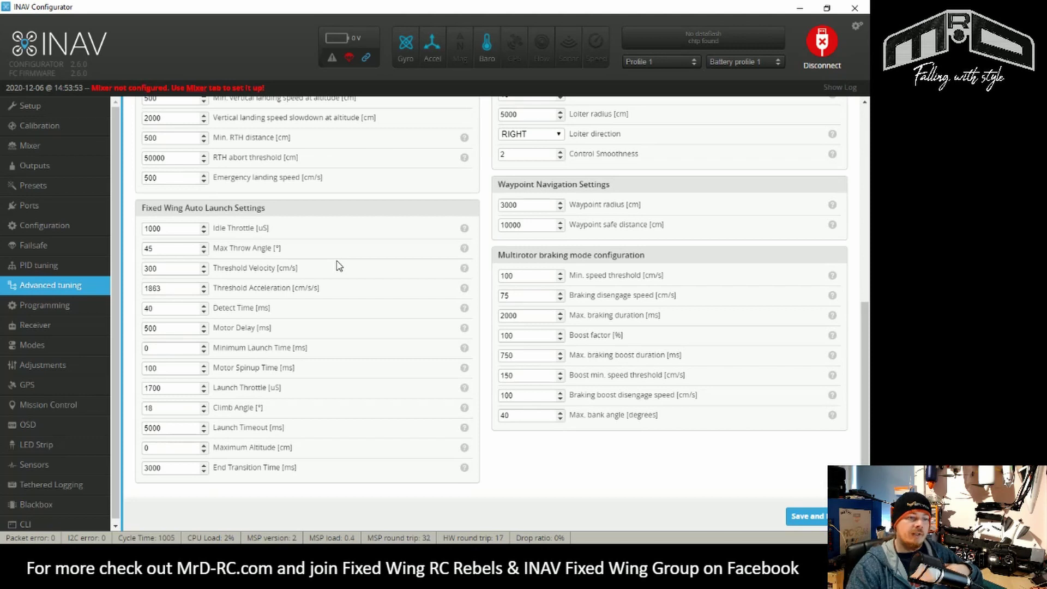
drag(174, 468, 147, 467)
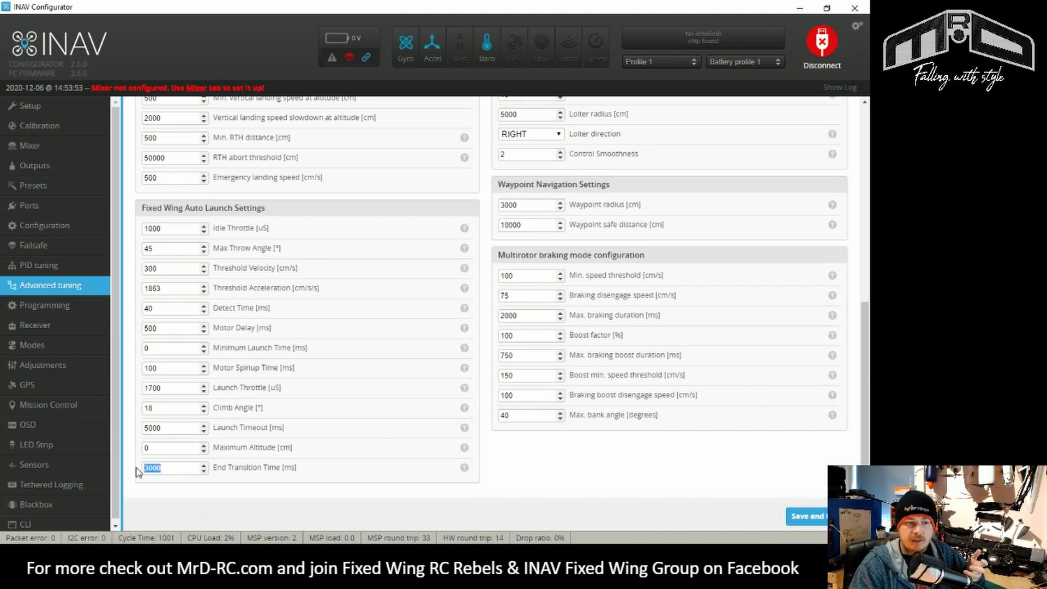
click(164, 471)
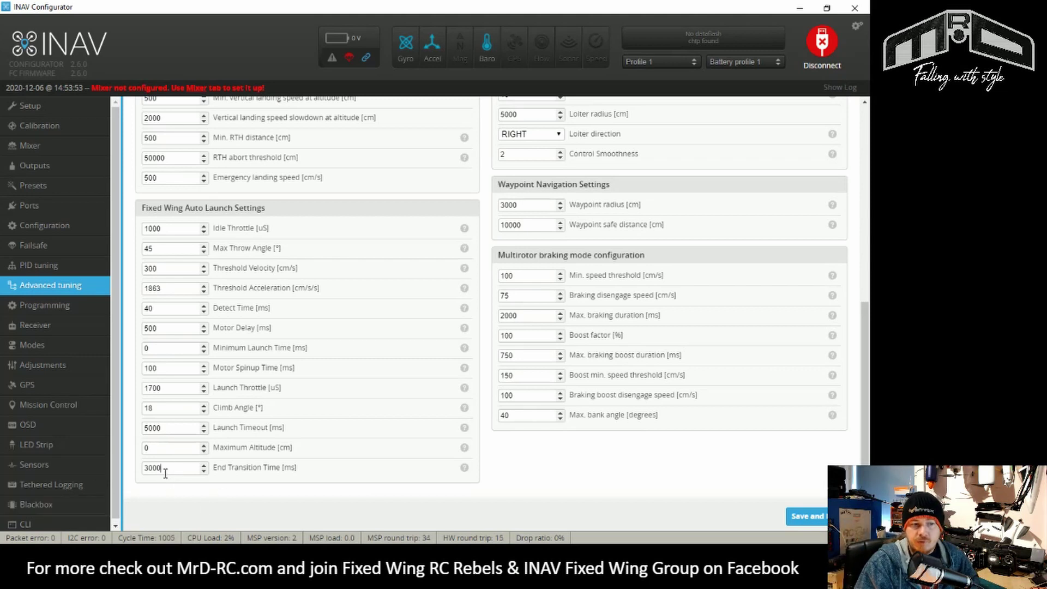
drag(163, 468, 140, 468)
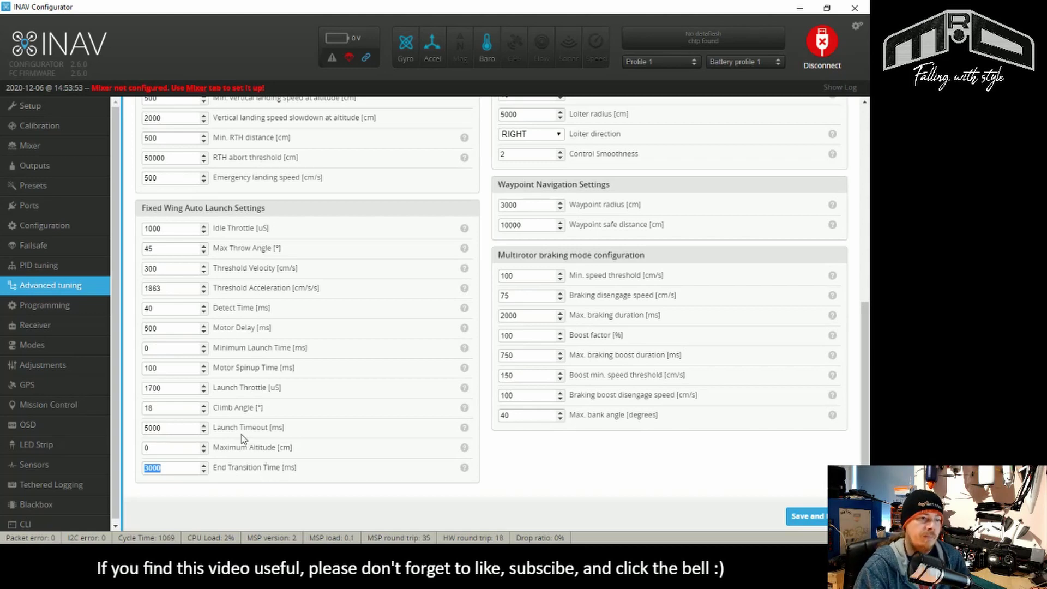
Set 'Allow manual throttle increase' to ON in Fixed Wing Navigation Settings.
scroll(238, 434, up, 5)
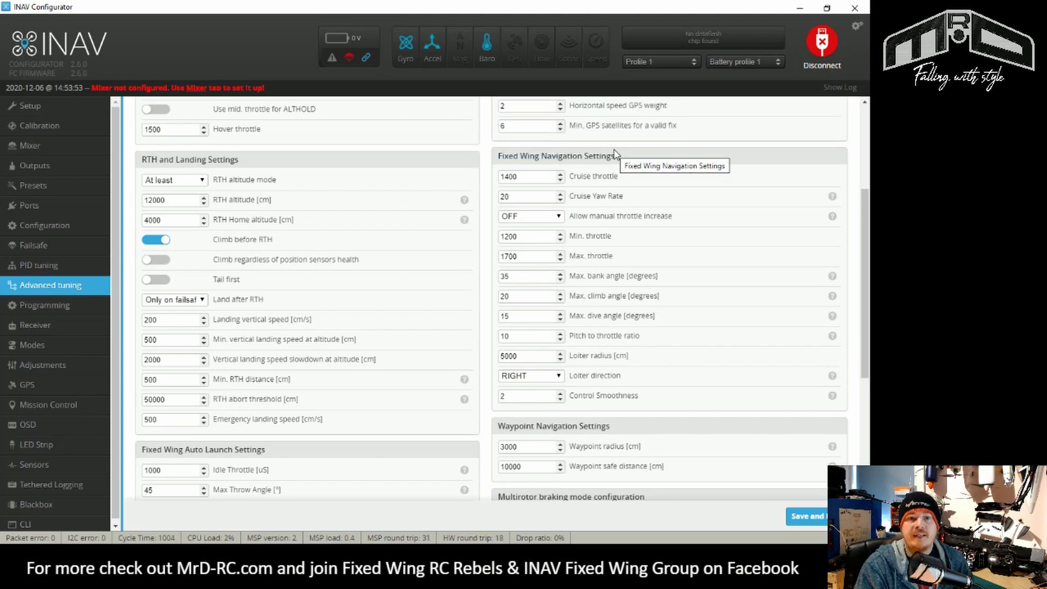
click(526, 196)
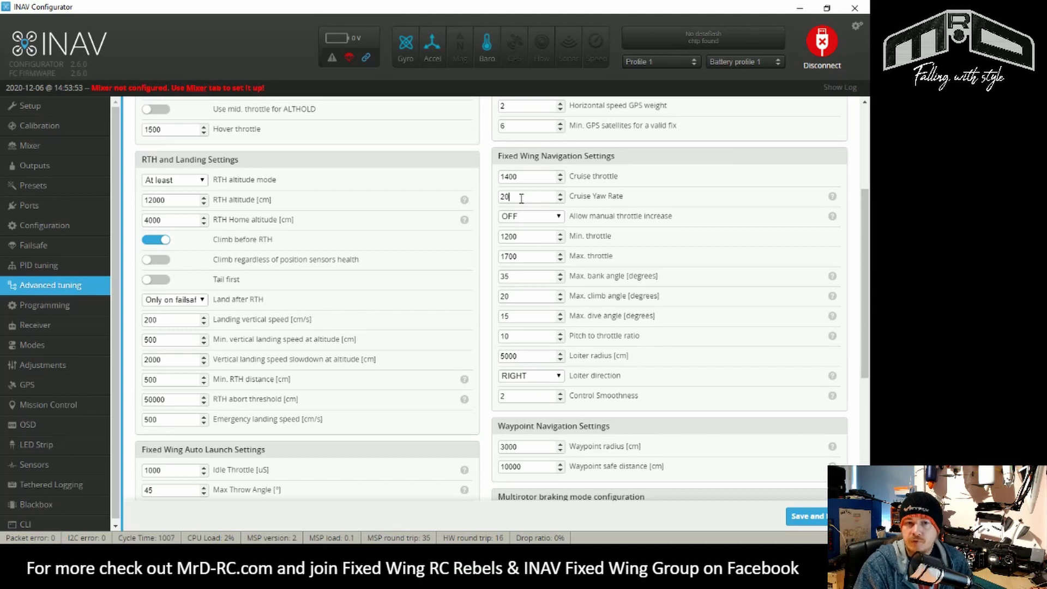
click(529, 219)
click(540, 240)
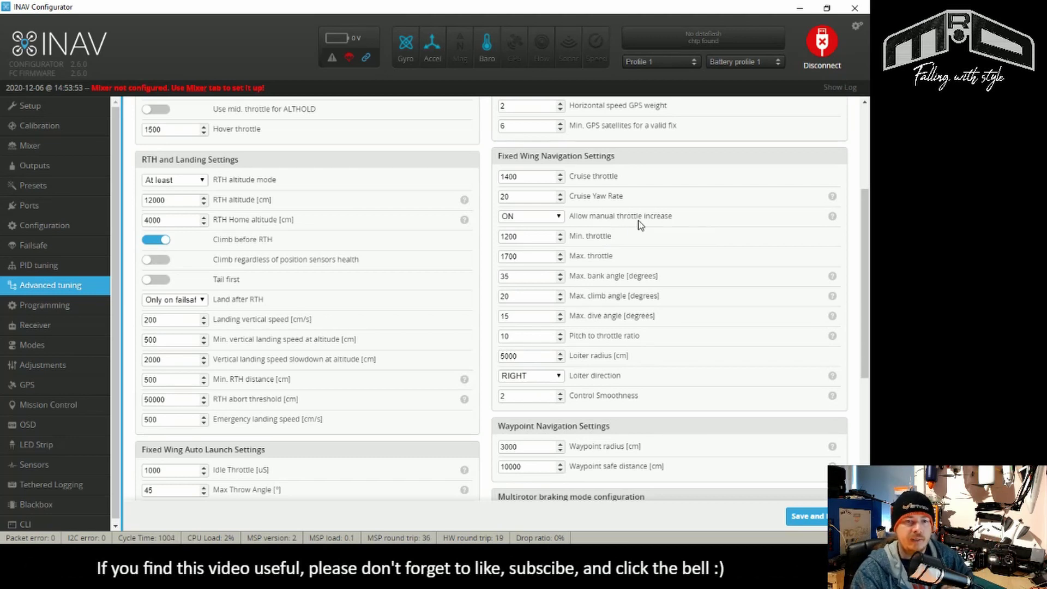
Change the fixed-wing loiter direction to YAW.
scroll(630, 220, down, 1)
click(541, 317)
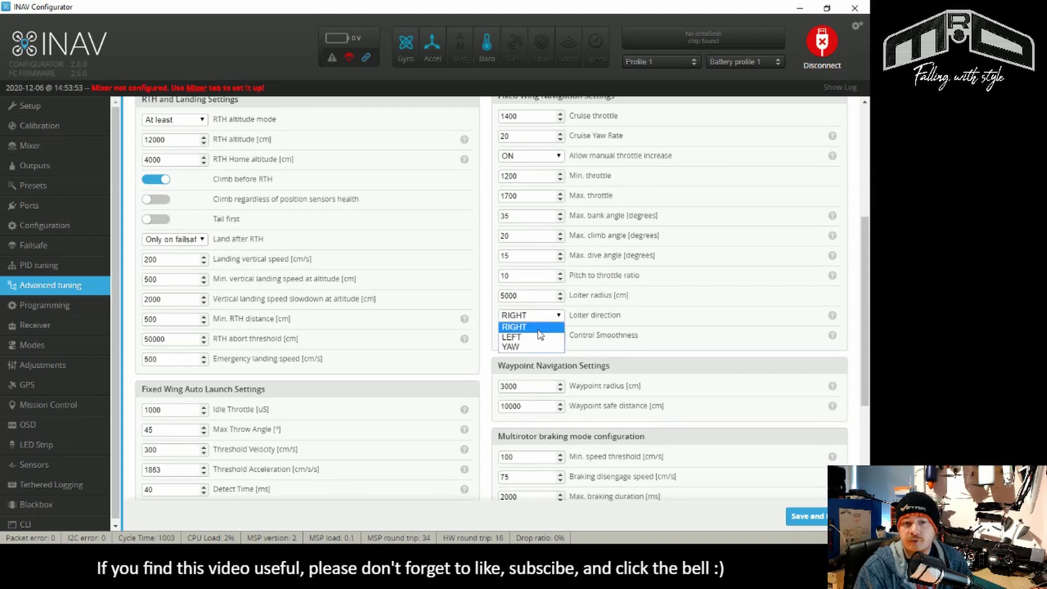
click(544, 319)
click(544, 319)
click(535, 349)
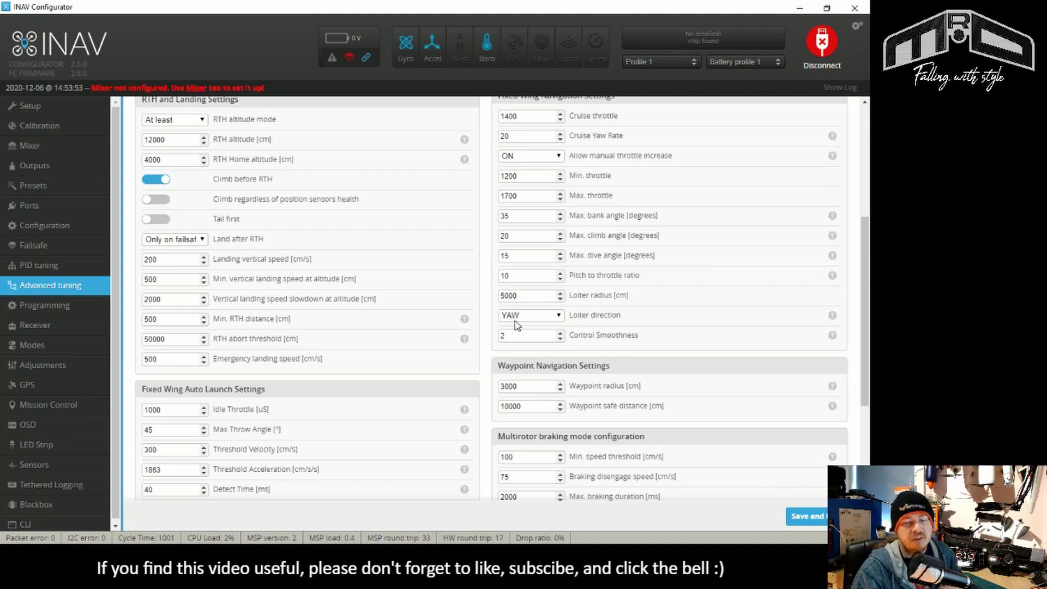
click(514, 340)
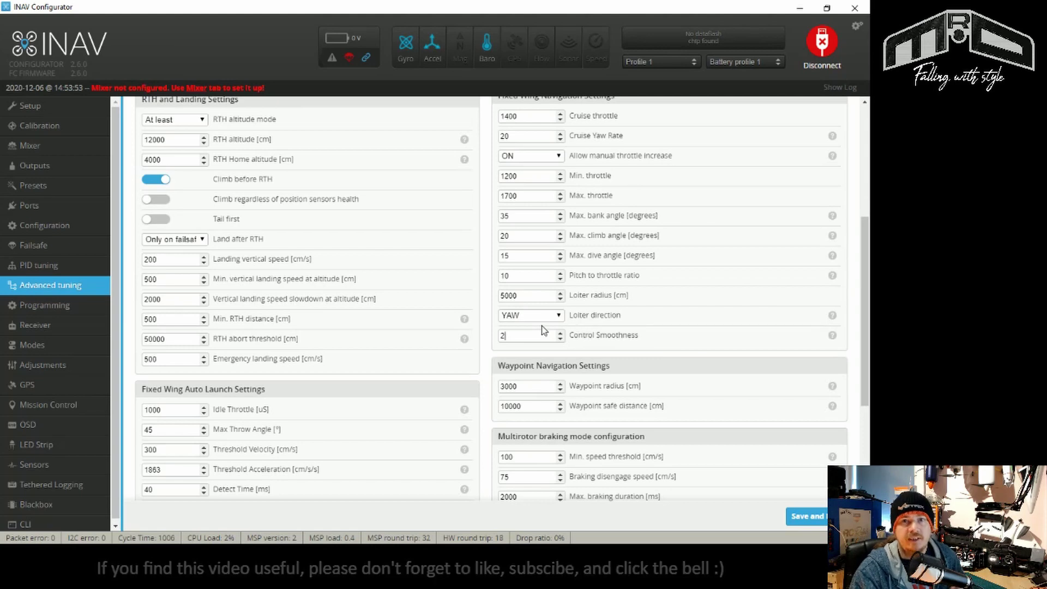
scroll(551, 289, down, 2)
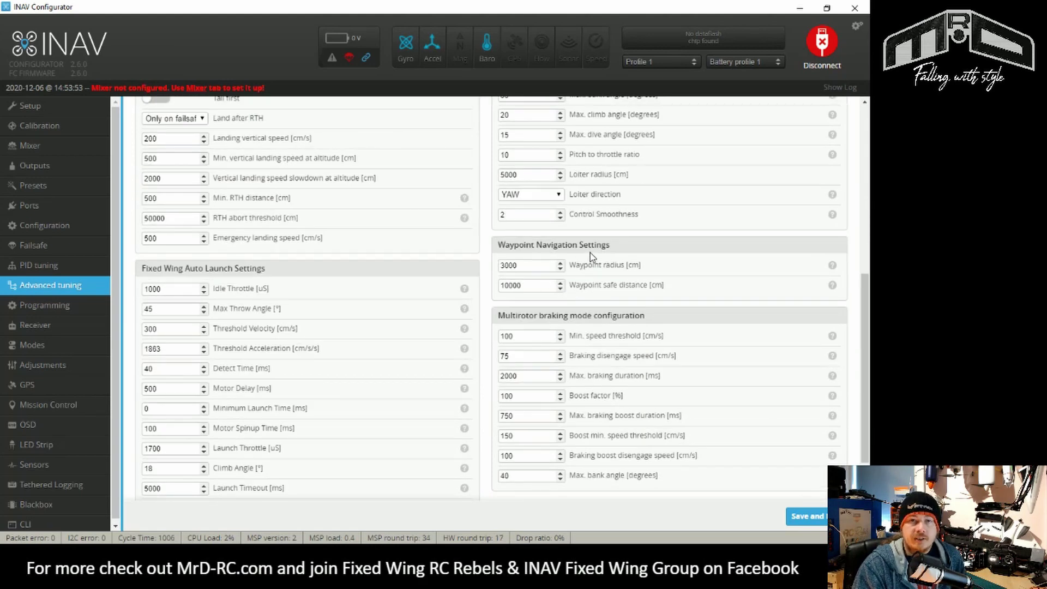
drag(517, 266, 512, 267)
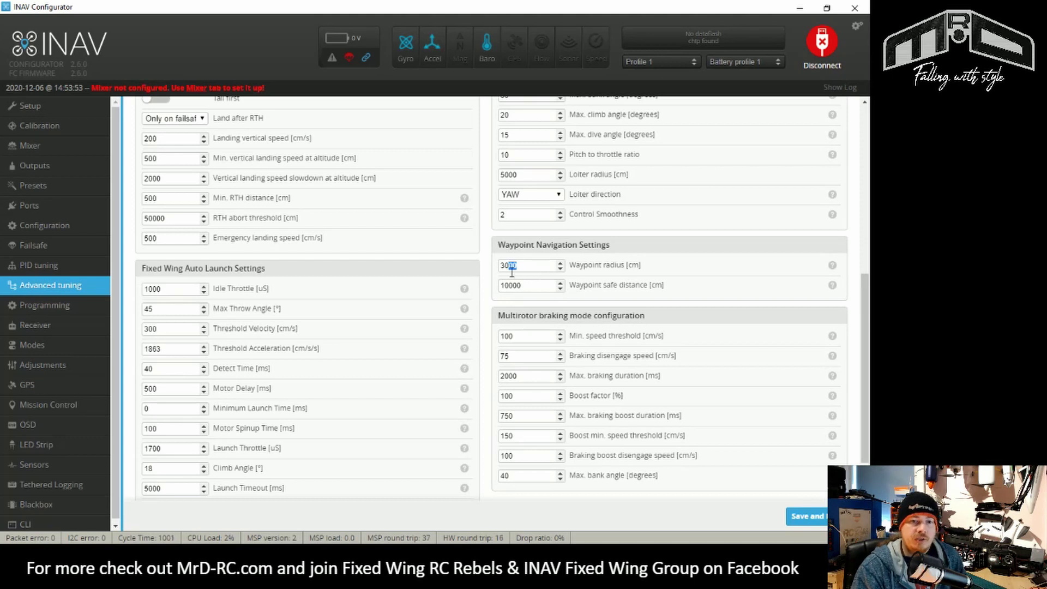
click(532, 286)
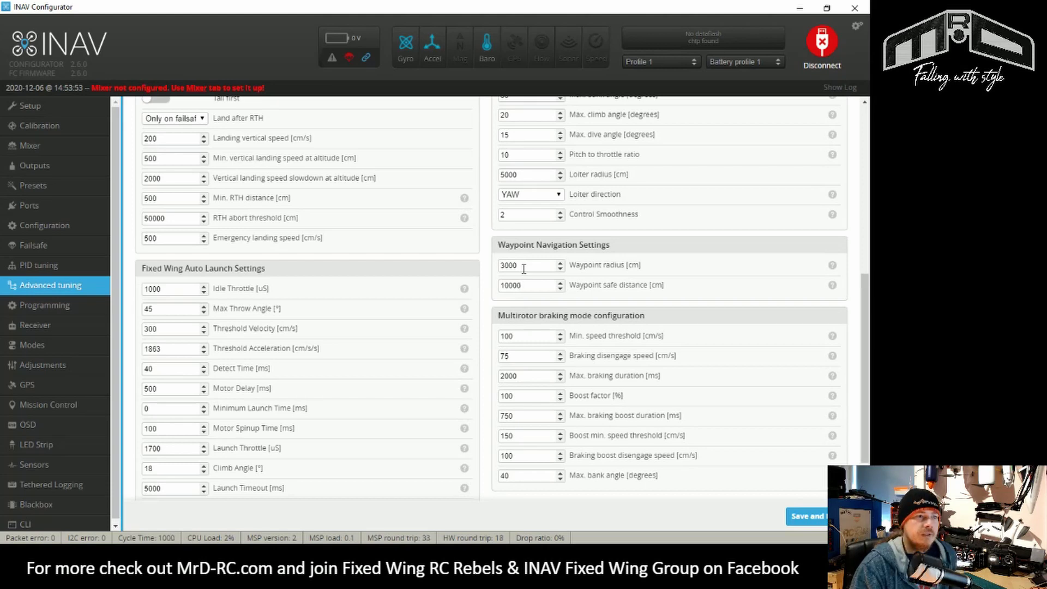
Open the Programming page and review the disabled logic conditions and GVAR 0–7 values.
click(57, 306)
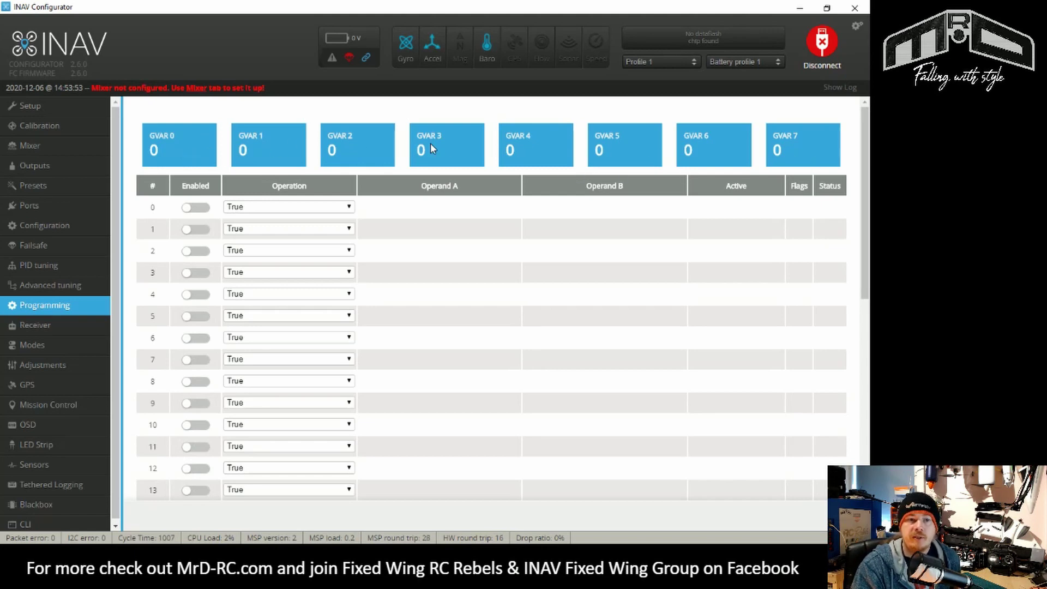
scroll(859, 340, down, 5)
scroll(860, 341, up, 5)
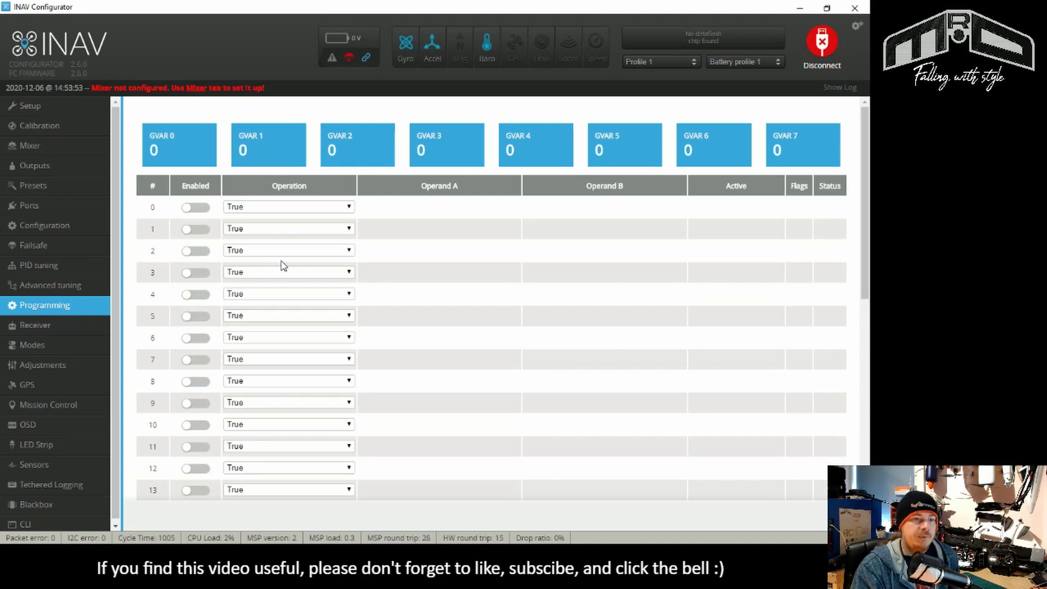
click(302, 211)
click(303, 212)
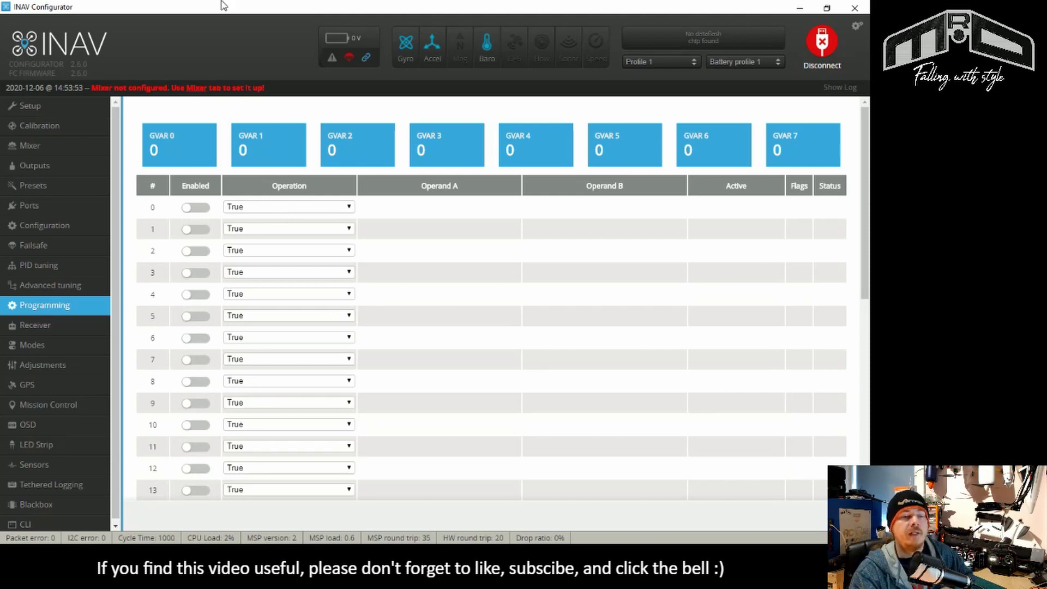
Enable logic condition 0 with operation High on RC Channel 6.
click(200, 208)
click(289, 206)
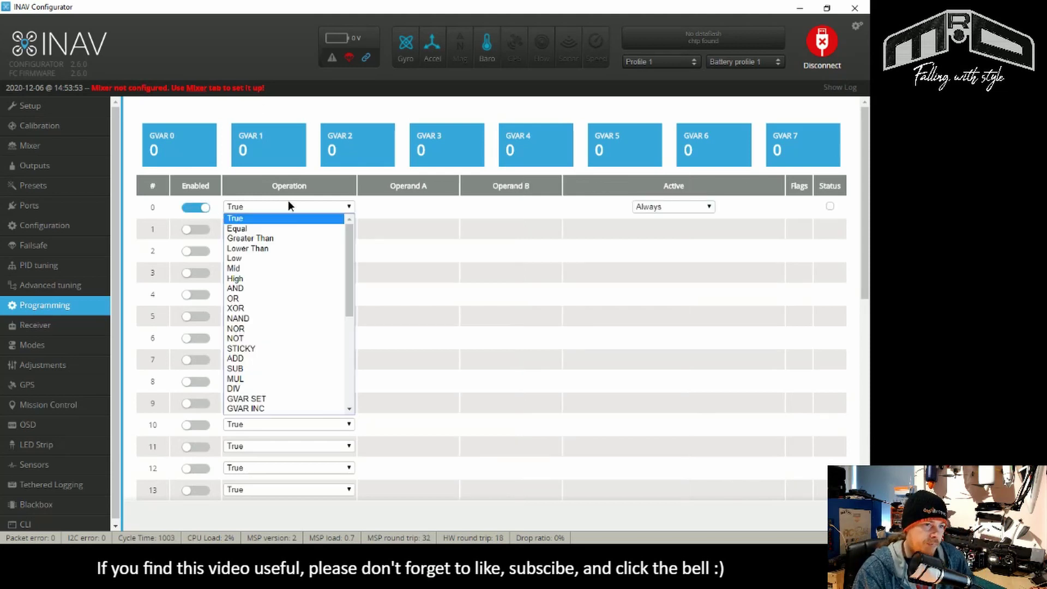
click(245, 279)
click(407, 211)
click(400, 228)
click(448, 209)
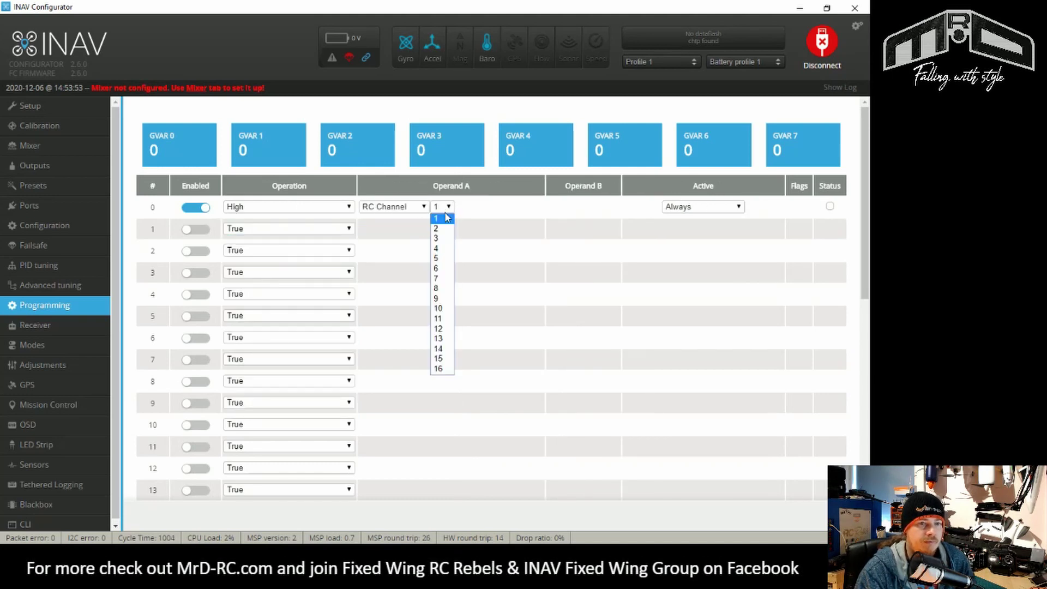
click(446, 269)
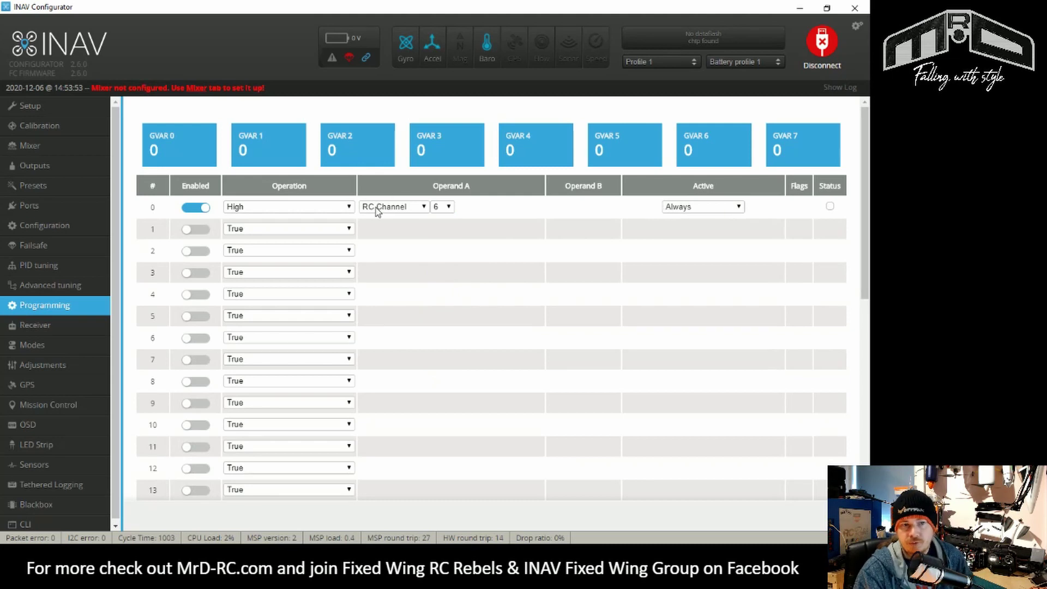
Enable condition 1 to SET VTX POWER LEVEL value 4, active on Logic Condition 0.
click(274, 235)
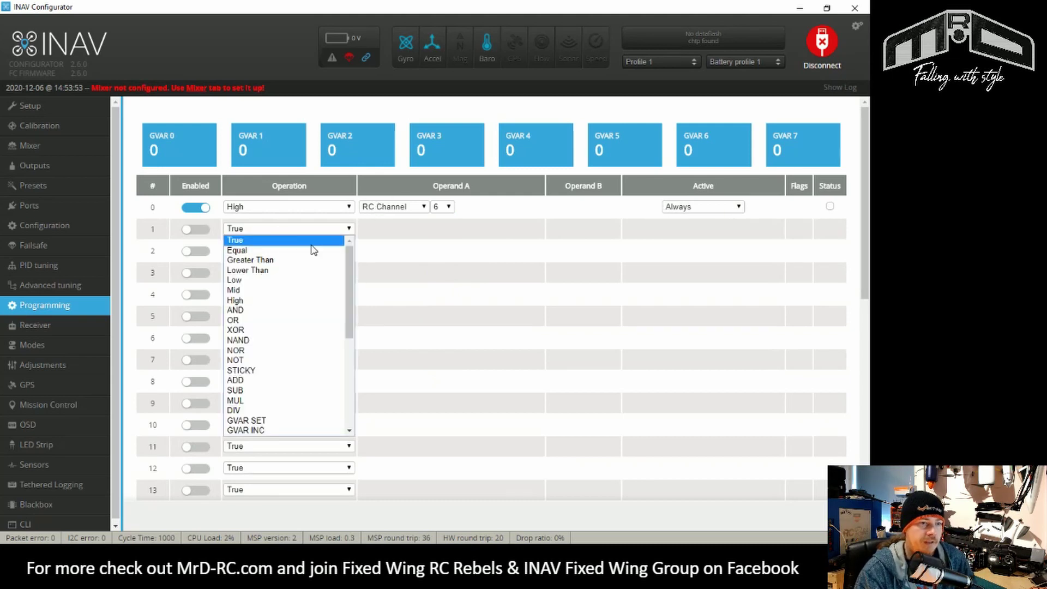
drag(355, 271, 354, 368)
click(273, 300)
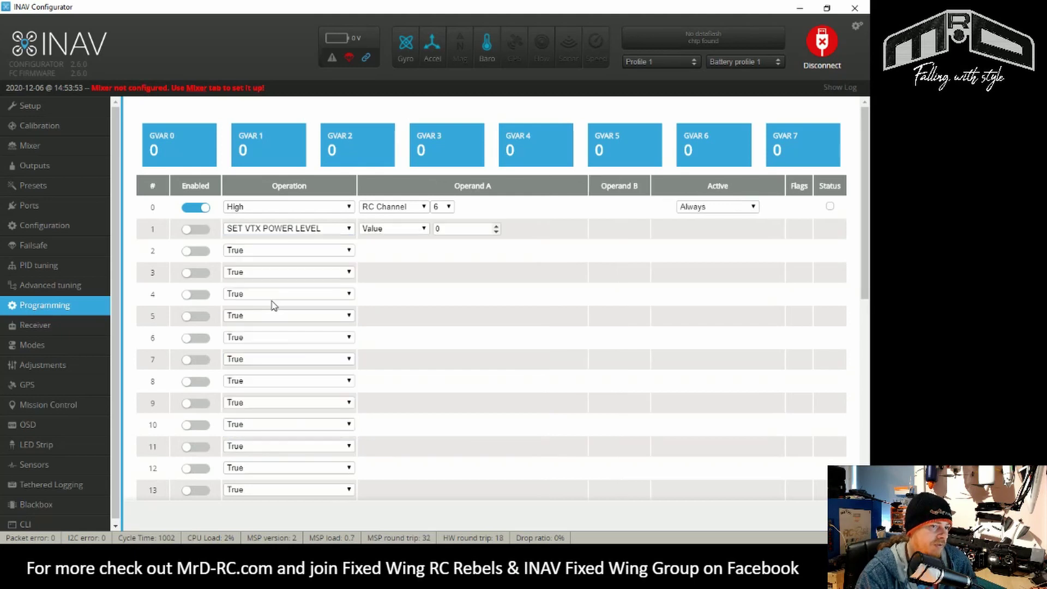
click(376, 235)
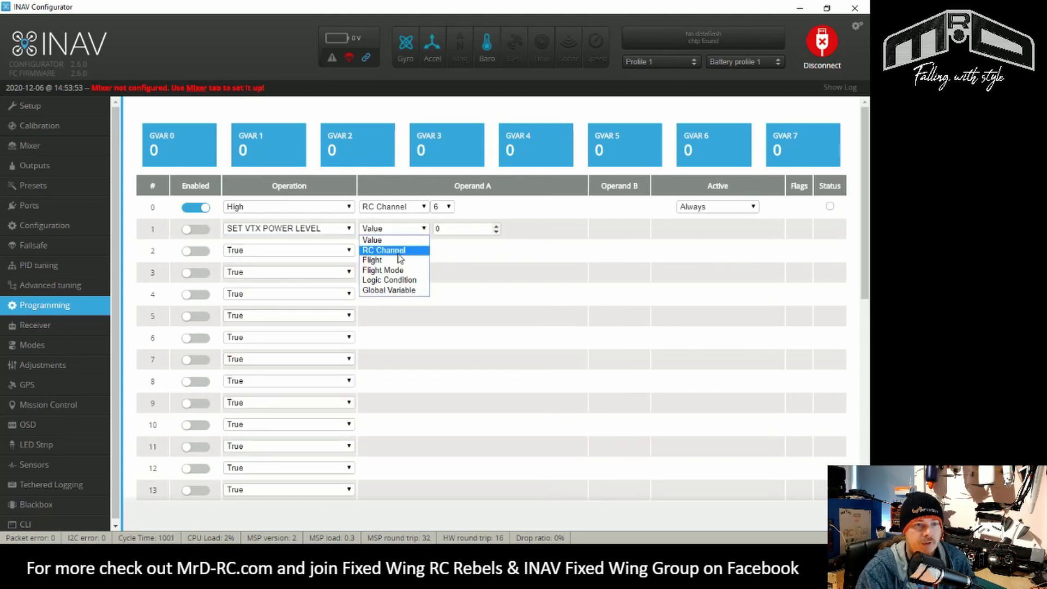
click(407, 240)
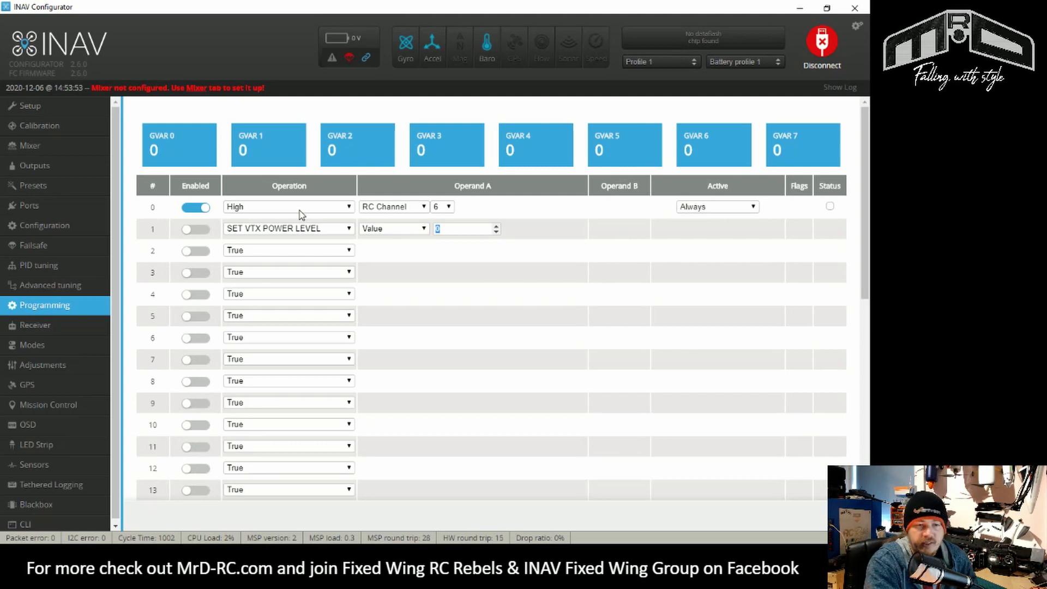
text(4)
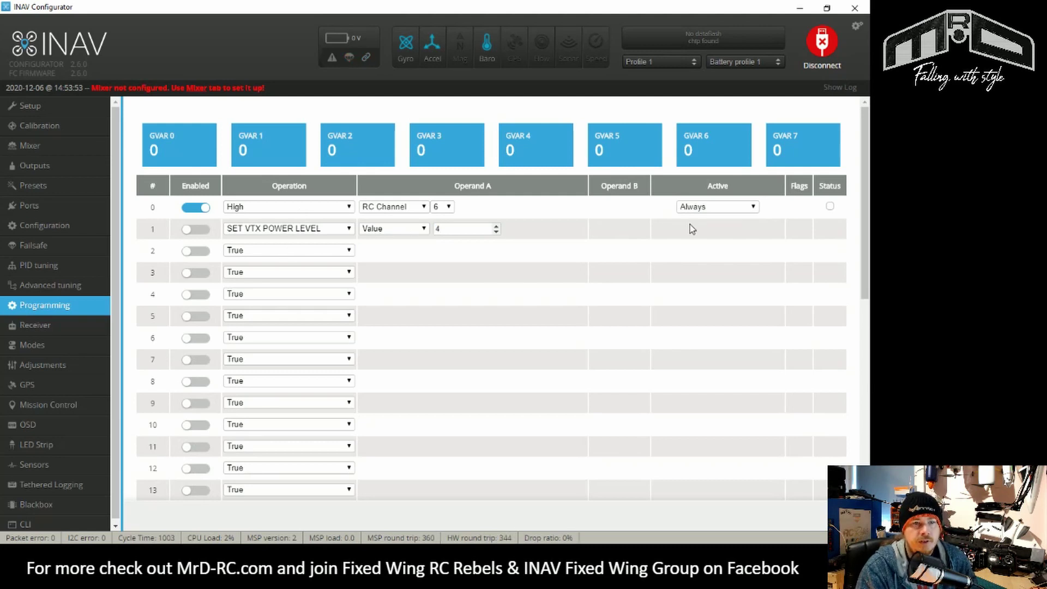
click(191, 229)
click(741, 229)
click(733, 244)
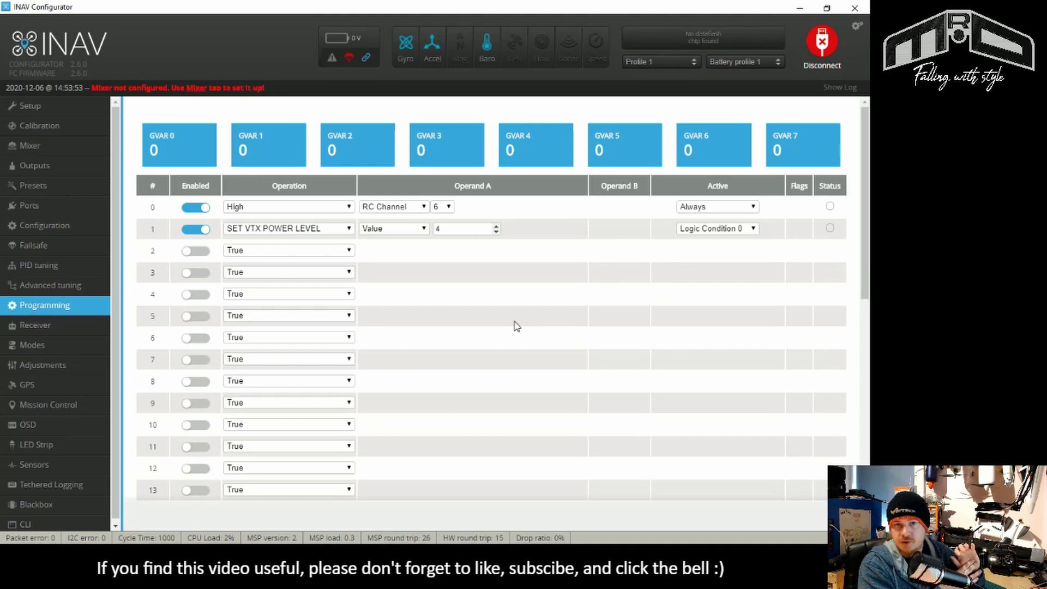
Change logic condition 1's operation to Equal.
click(336, 231)
scroll(266, 385, down, 3)
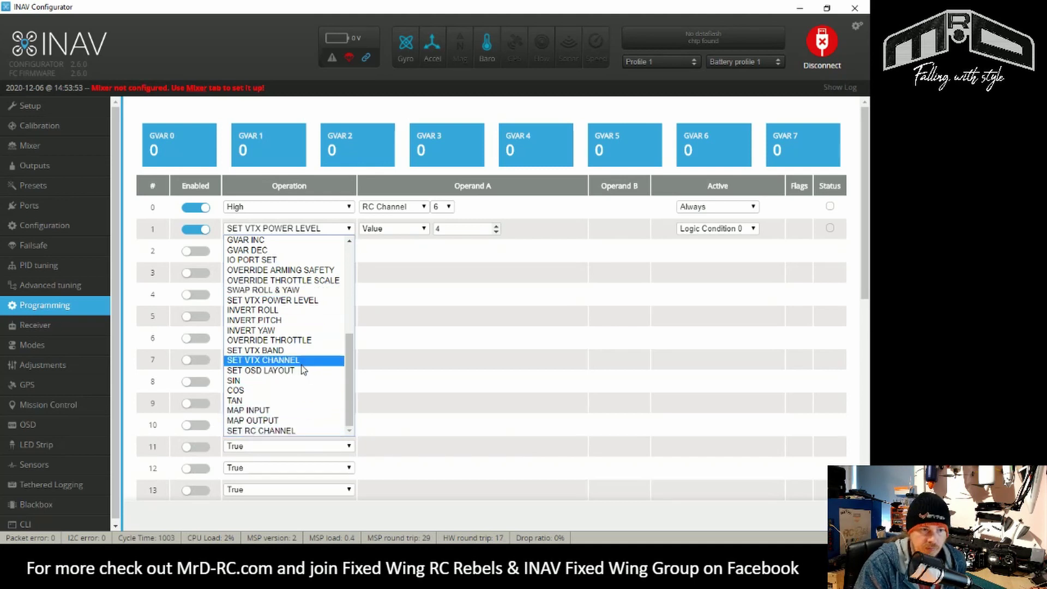
scroll(303, 371, up, 4)
click(267, 240)
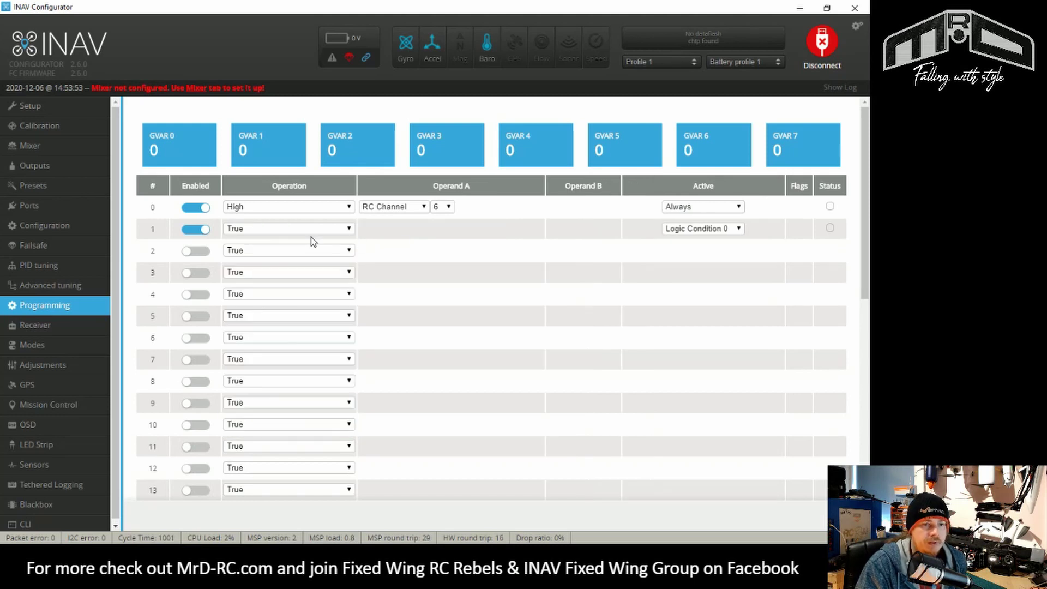
click(309, 228)
click(300, 251)
Set operand A to Flight and browse the flight parameter list.
click(383, 231)
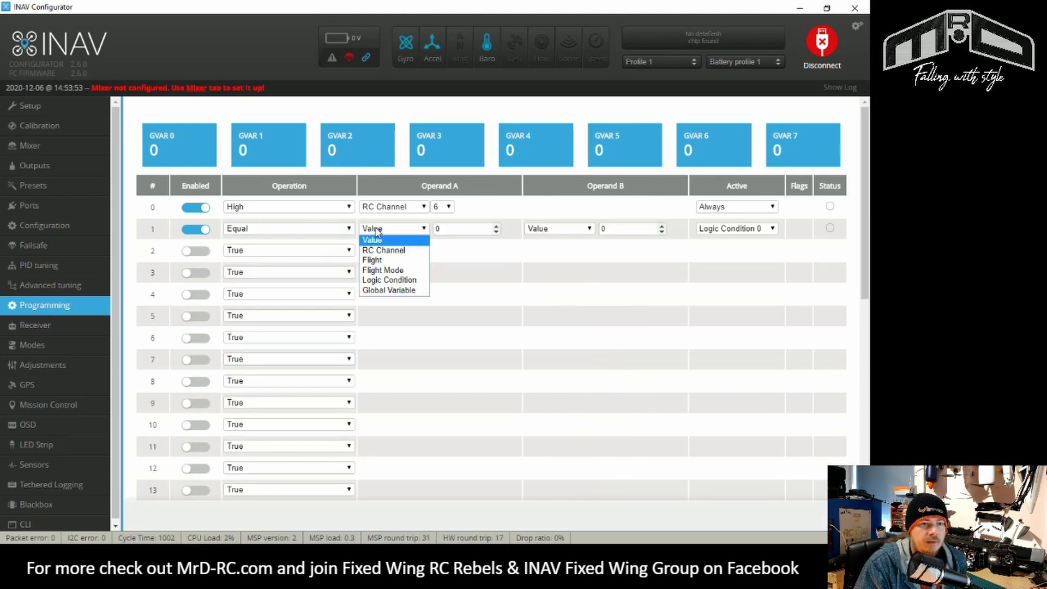
click(390, 261)
click(463, 240)
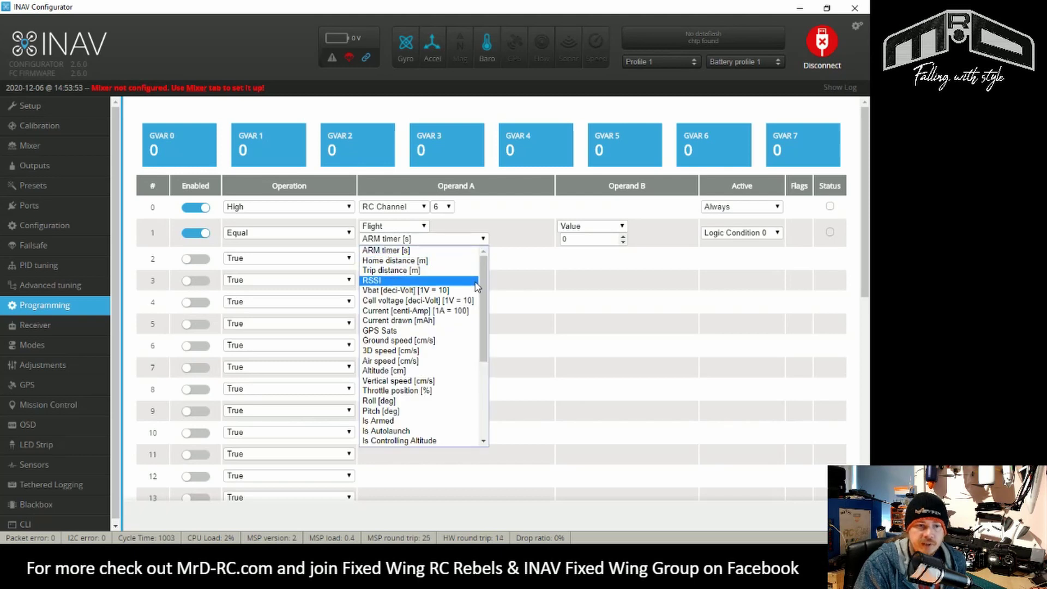
drag(484, 300, 482, 394)
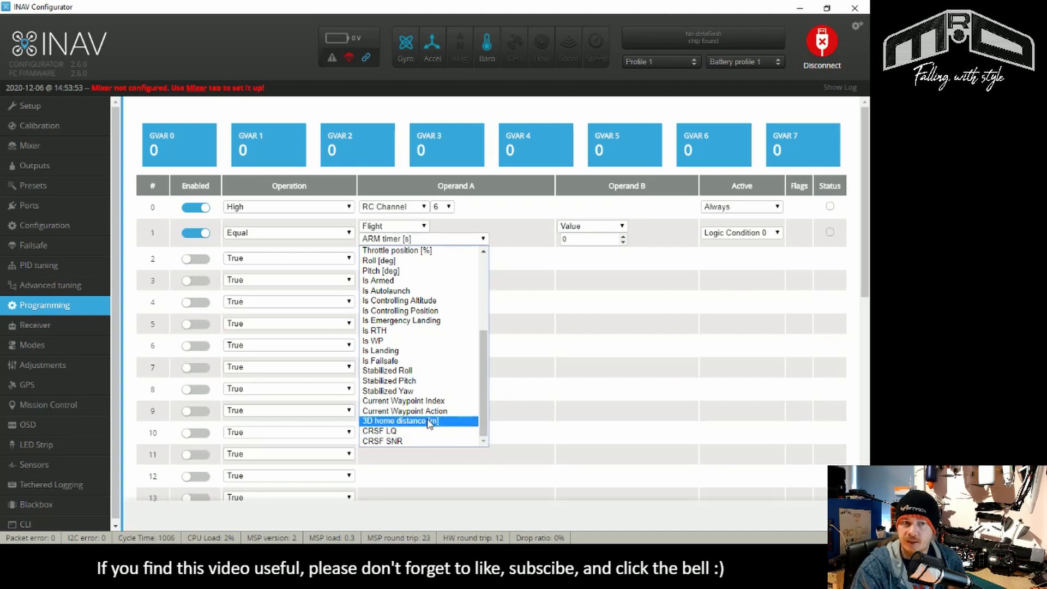
Close the flight parameter list unchanged and set the serial receiver provider to FPORT2.
click(591, 381)
click(53, 322)
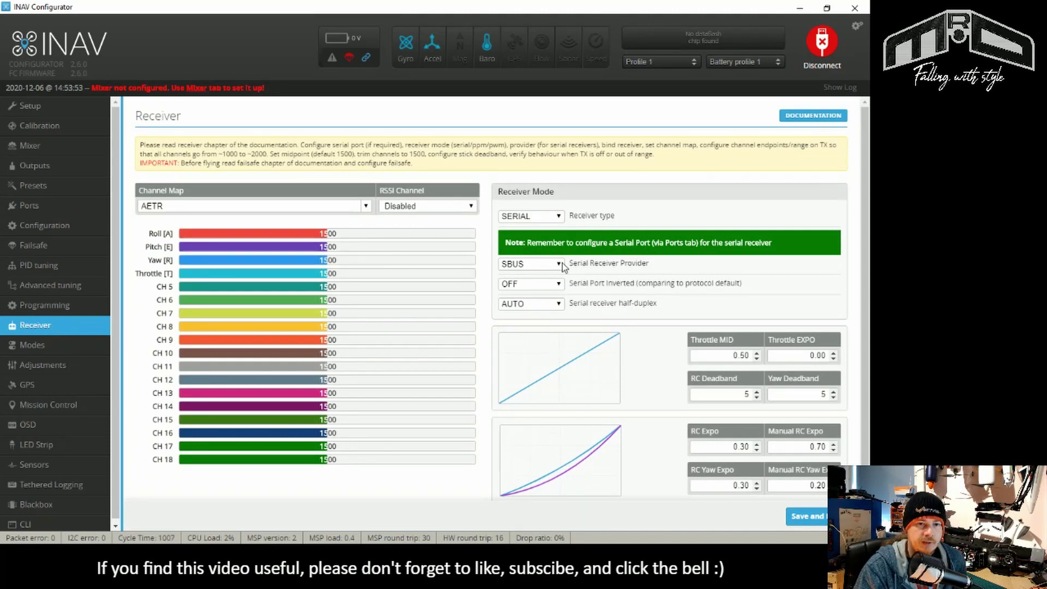
click(559, 263)
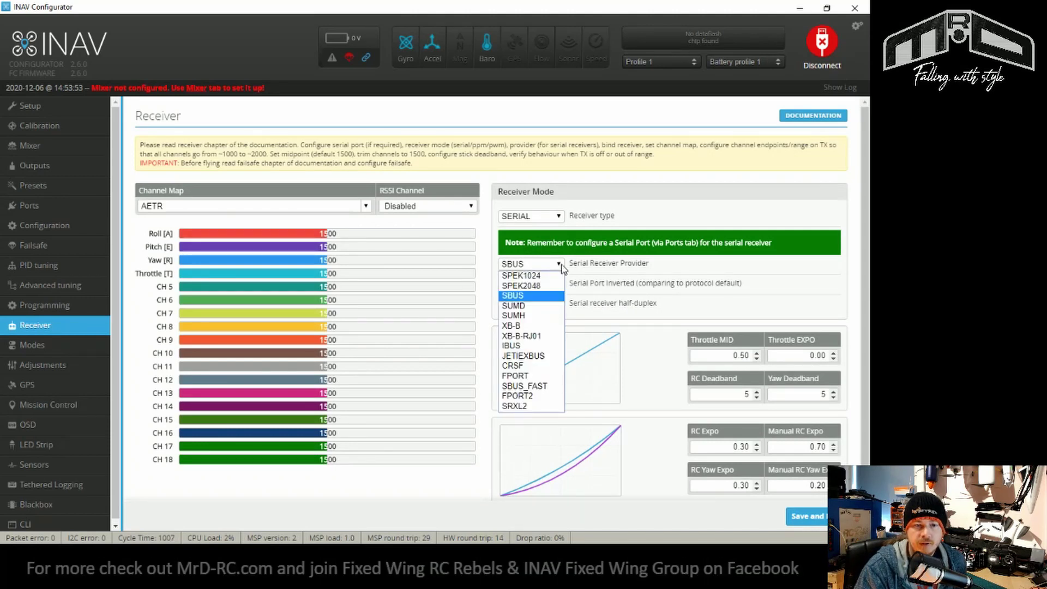
click(532, 395)
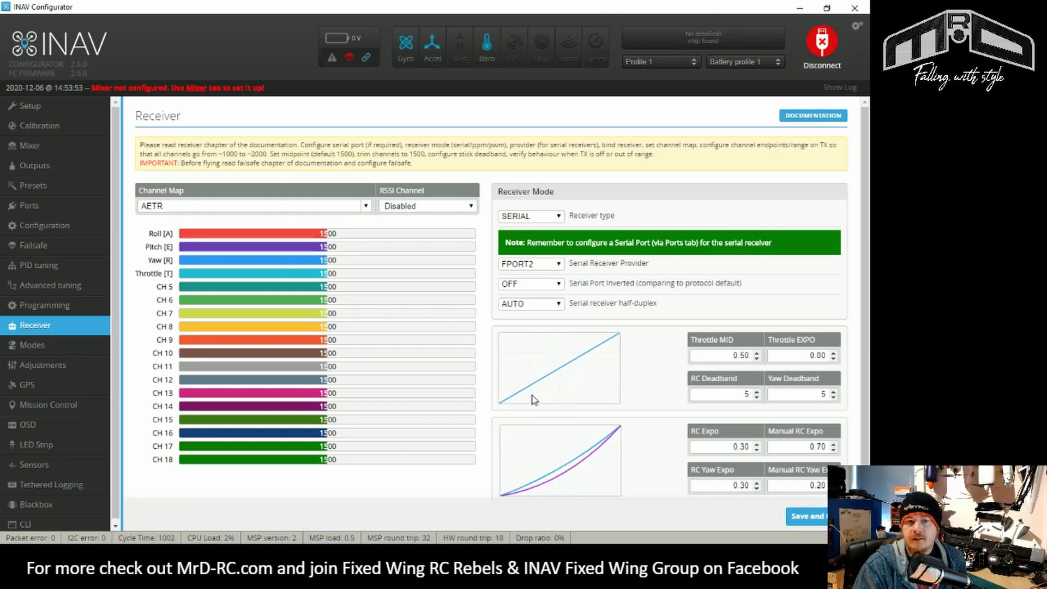
click(543, 270)
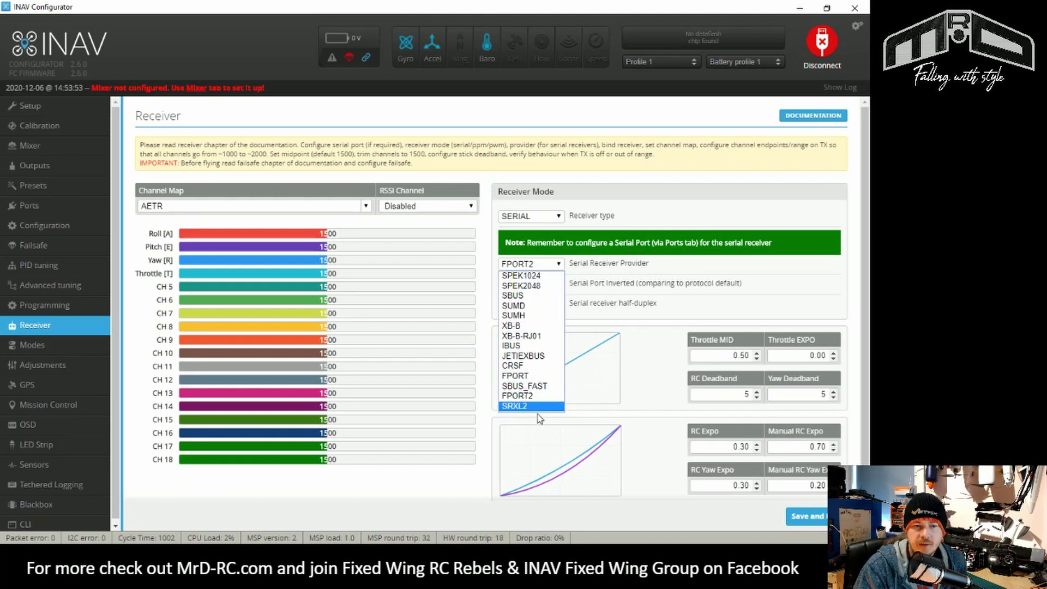
Look through the Modes page, then bring up the Adjustments page.
click(67, 349)
scroll(327, 308, down, 7)
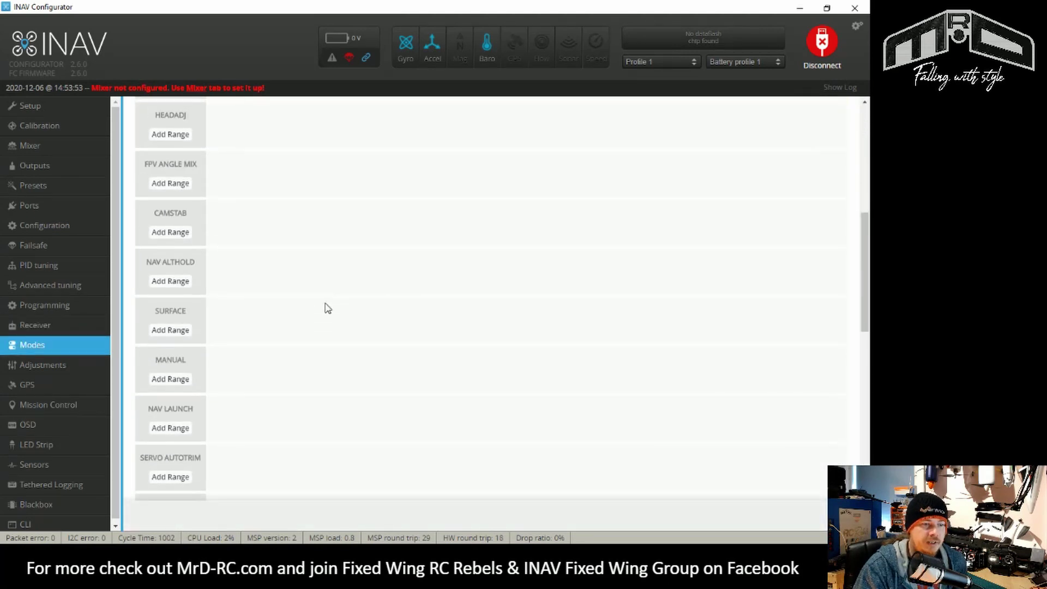
scroll(326, 308, down, 5)
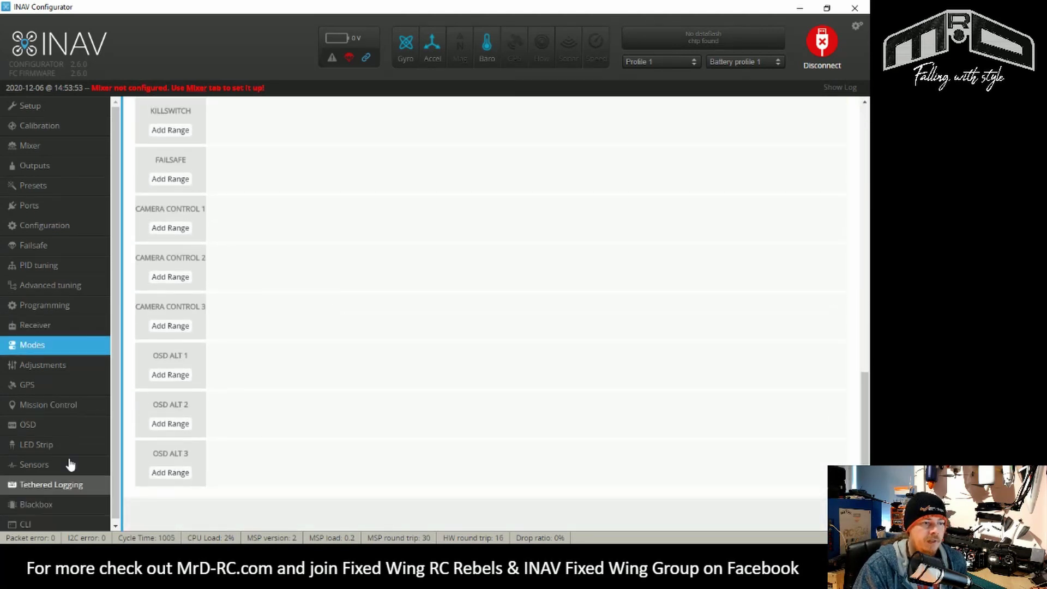
click(54, 365)
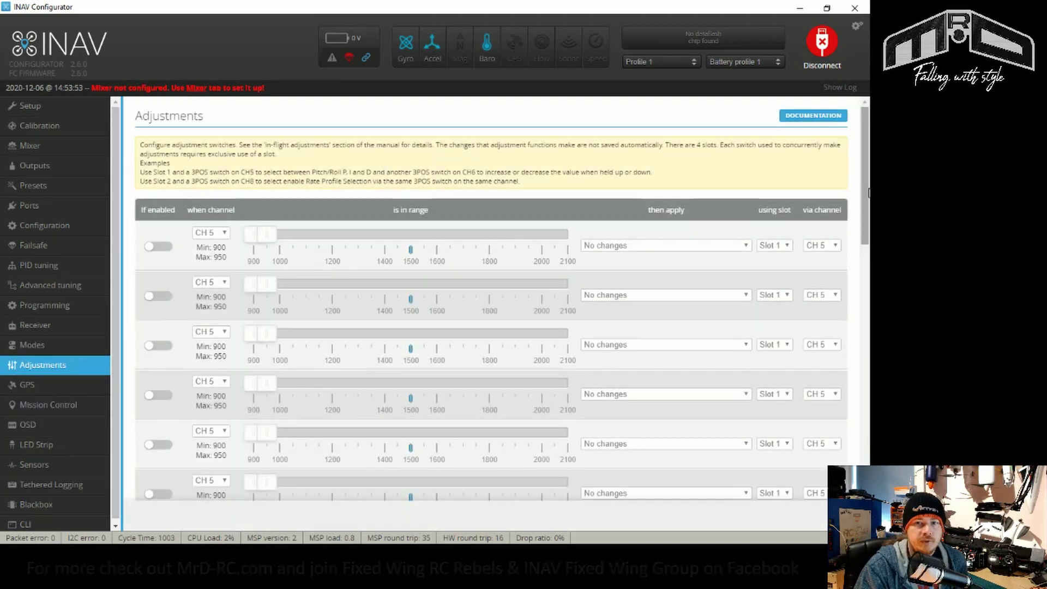
Enable the first adjustment range and scroll through its 'then apply' function list.
scroll(867, 190, down, 14)
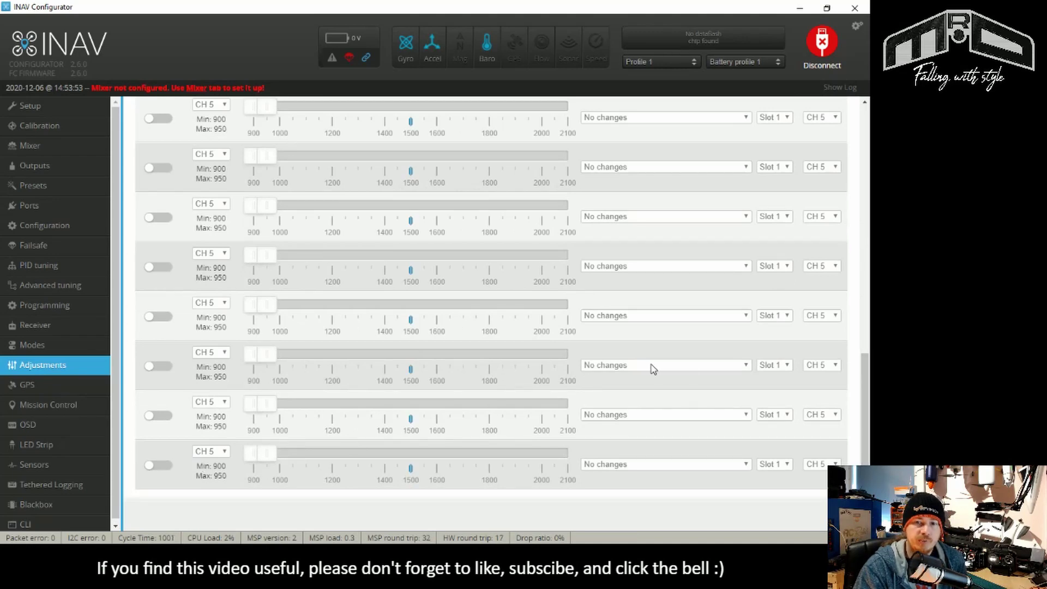
scroll(865, 415, up, 15)
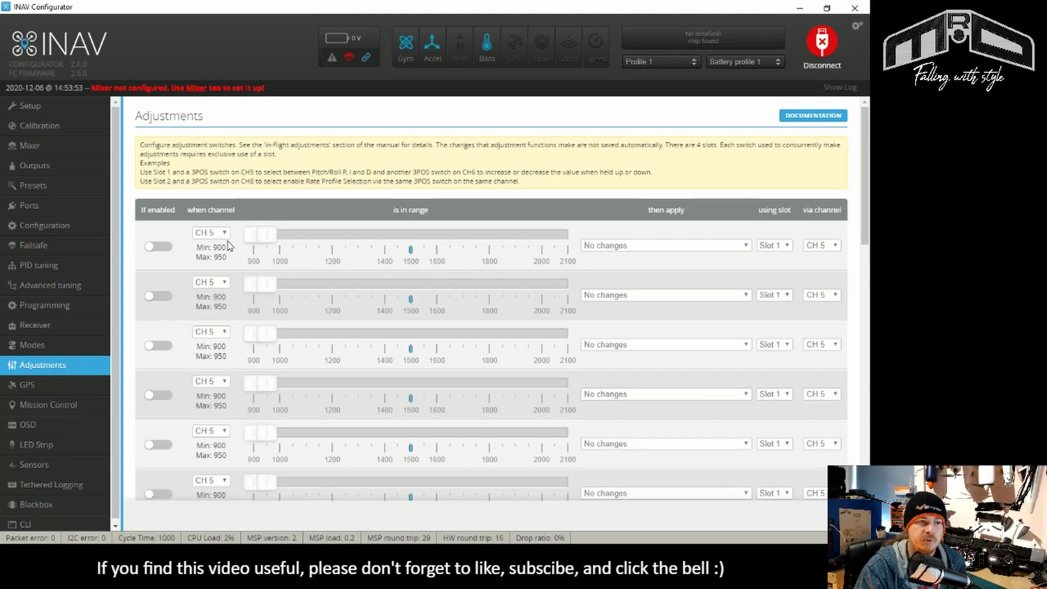
click(159, 247)
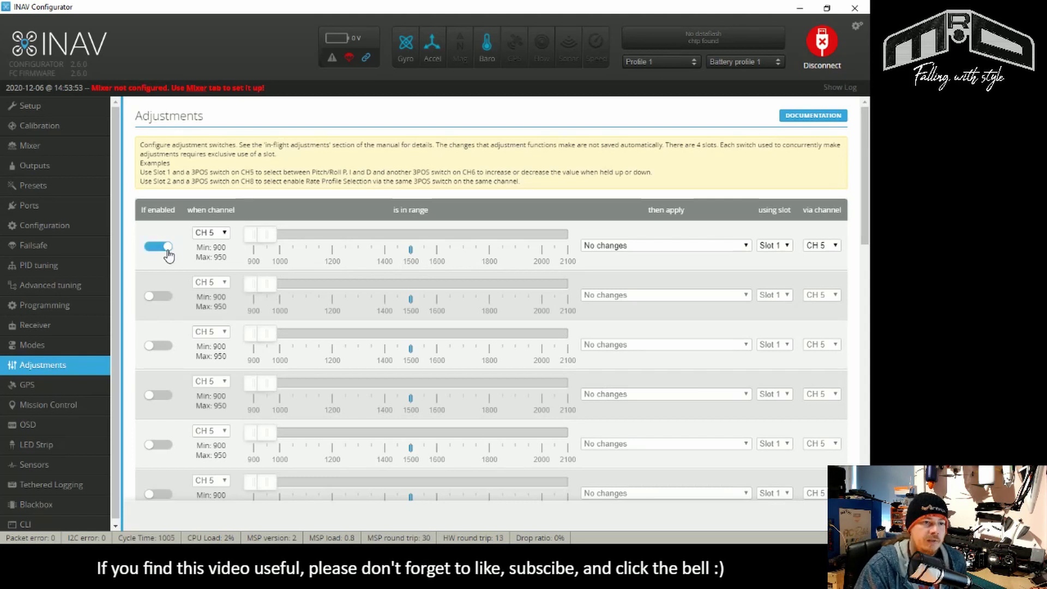
click(690, 249)
drag(749, 287, 746, 398)
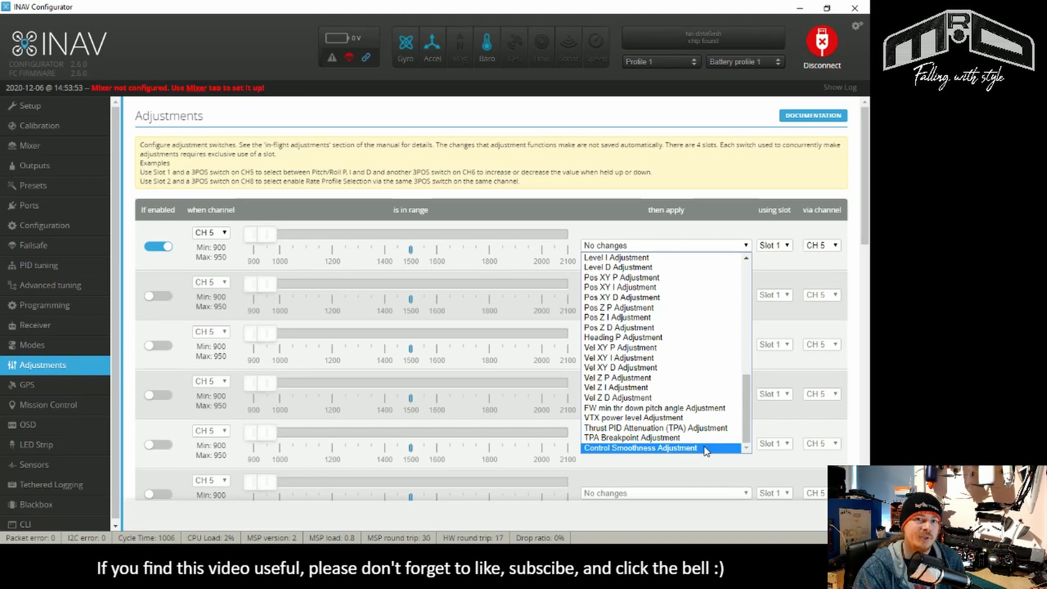
Leave the adjustment at No changes, view the GPS page, then the Mission Control map.
click(688, 246)
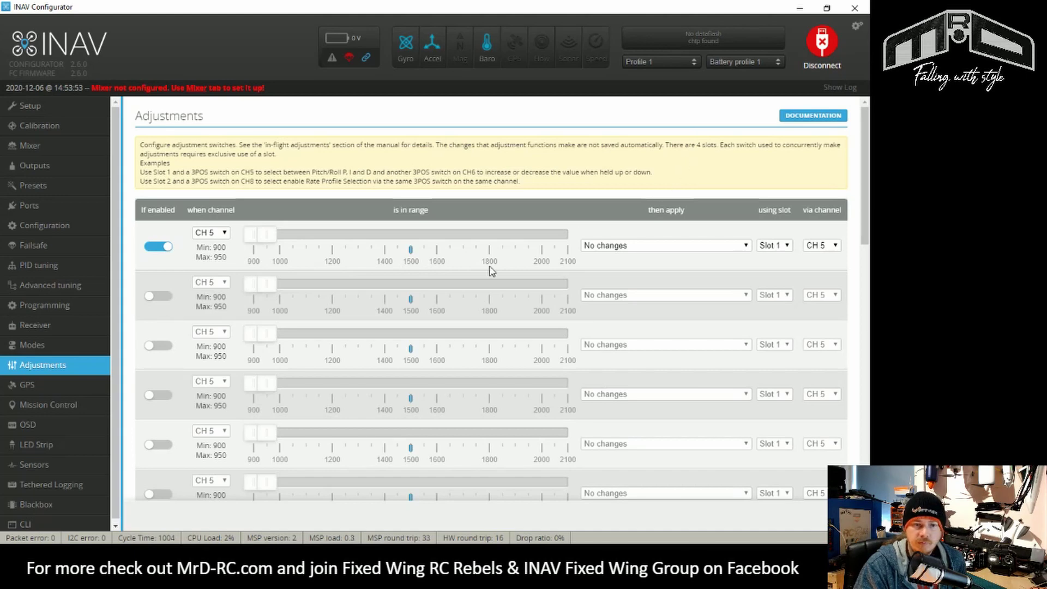
click(64, 384)
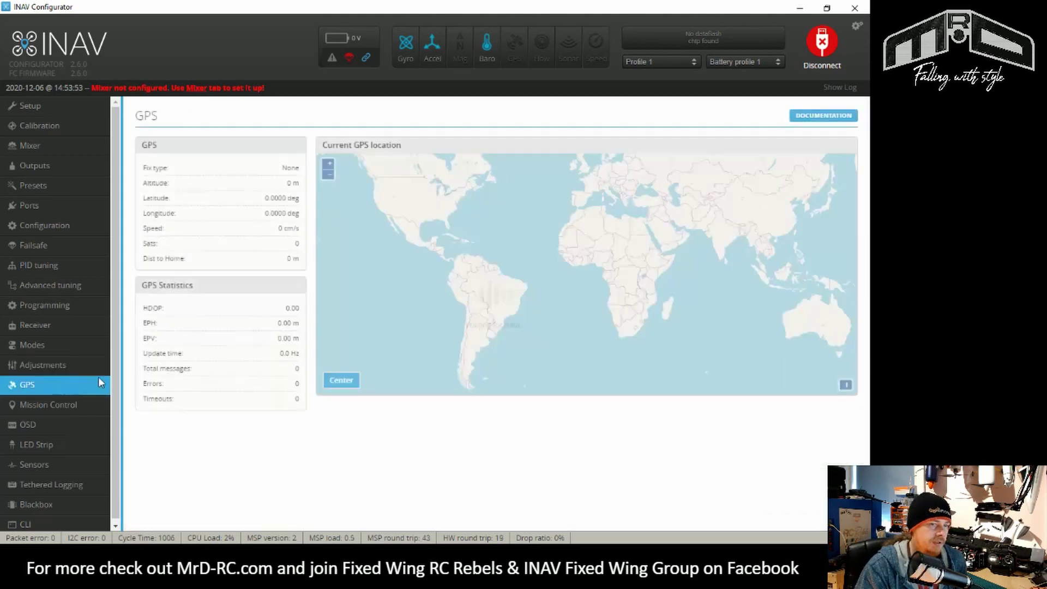
click(73, 404)
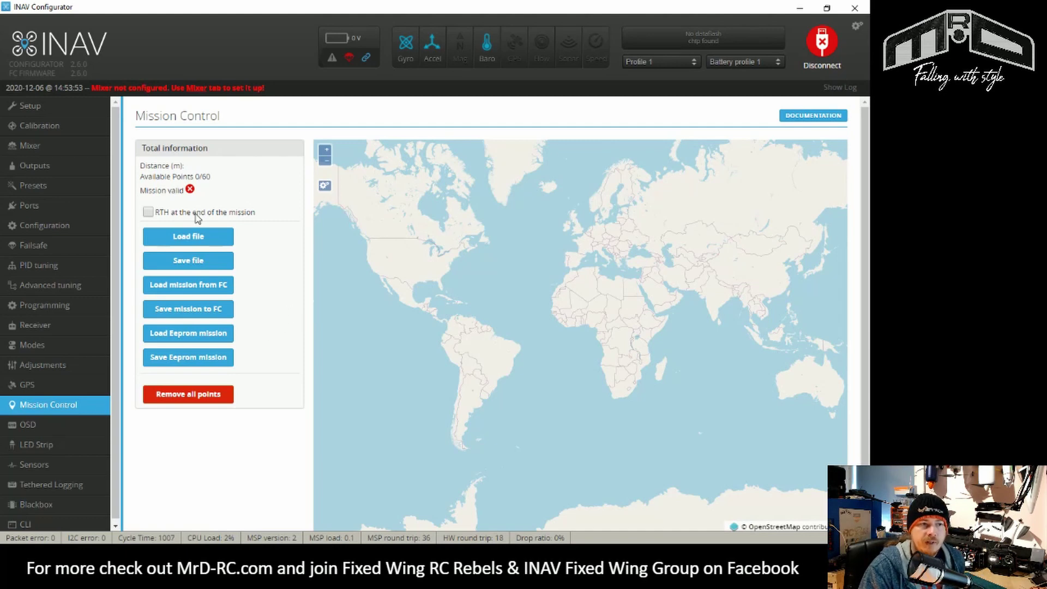
On the OSD page, point out the CRSF RX Statistics and Global Variables element groups.
click(60, 423)
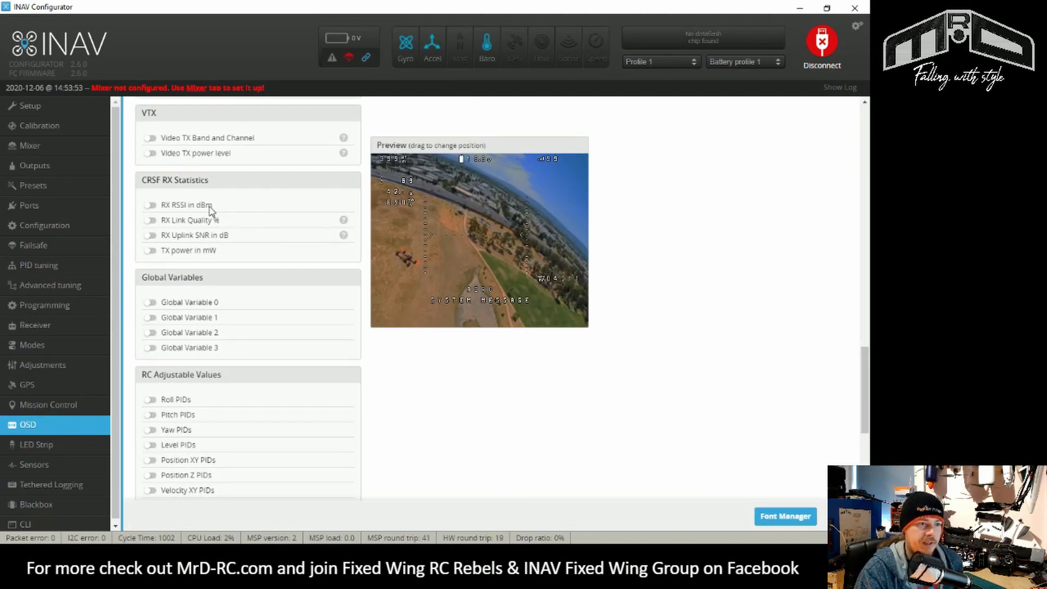
drag(147, 180, 238, 190)
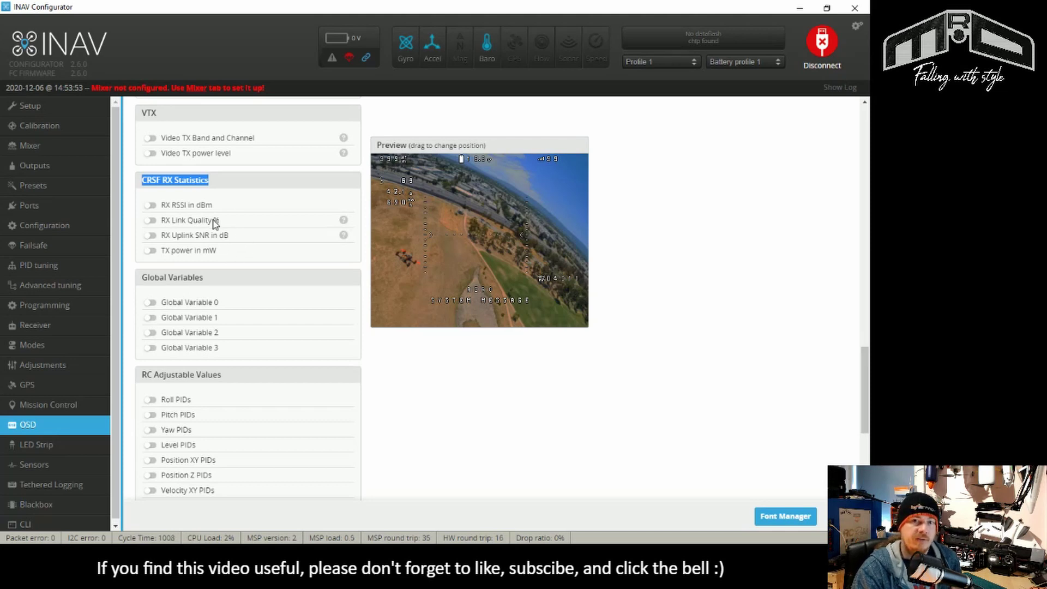
scroll(248, 235, down, 1)
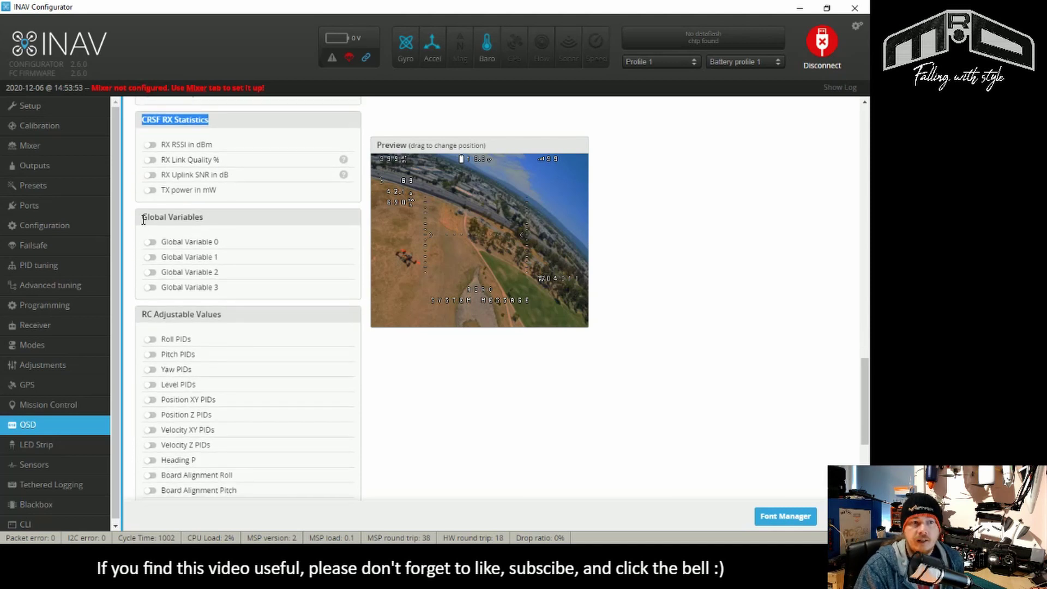
drag(146, 218, 217, 213)
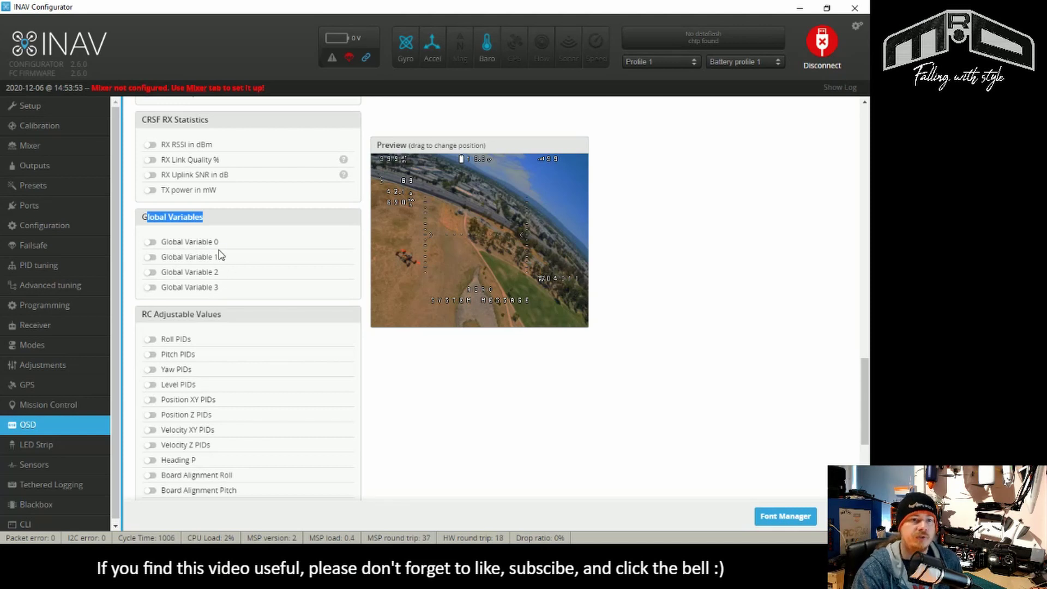
Switch on Global Variable 0 and 1 and move the readout to the preview's right side.
click(150, 241)
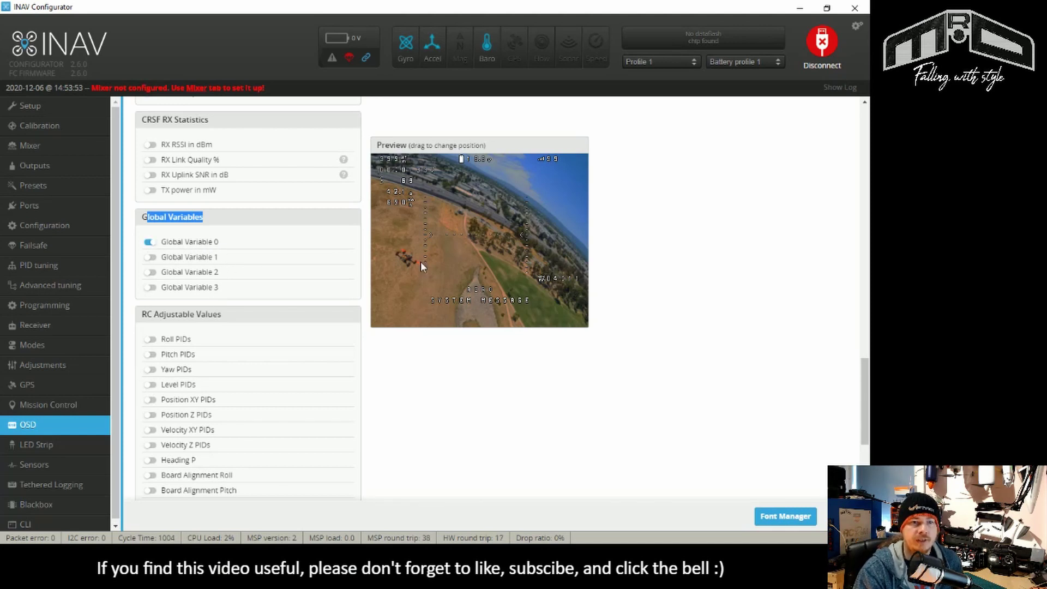
click(149, 257)
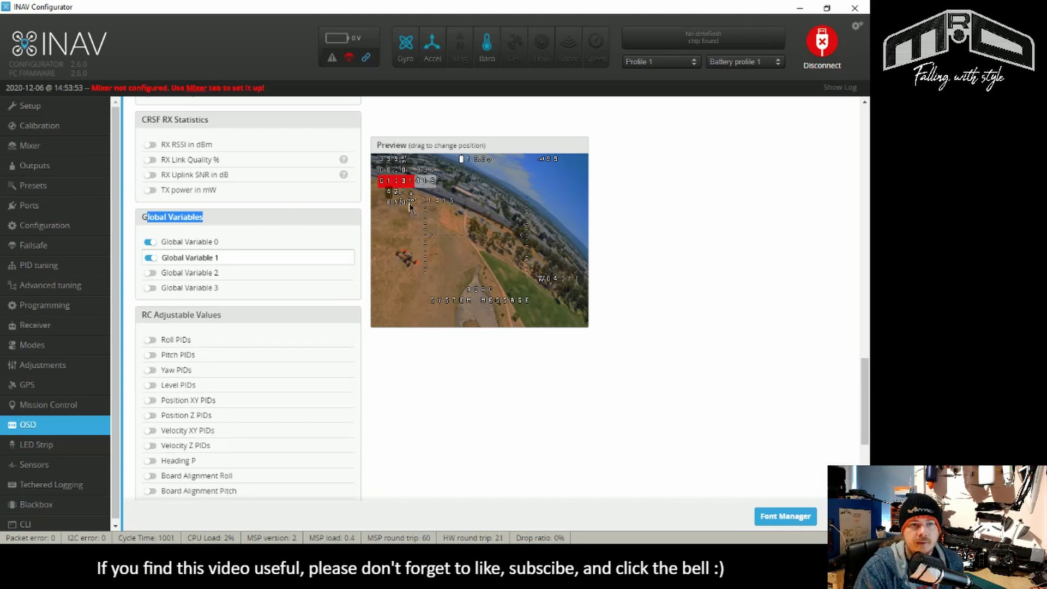
drag(385, 180, 539, 191)
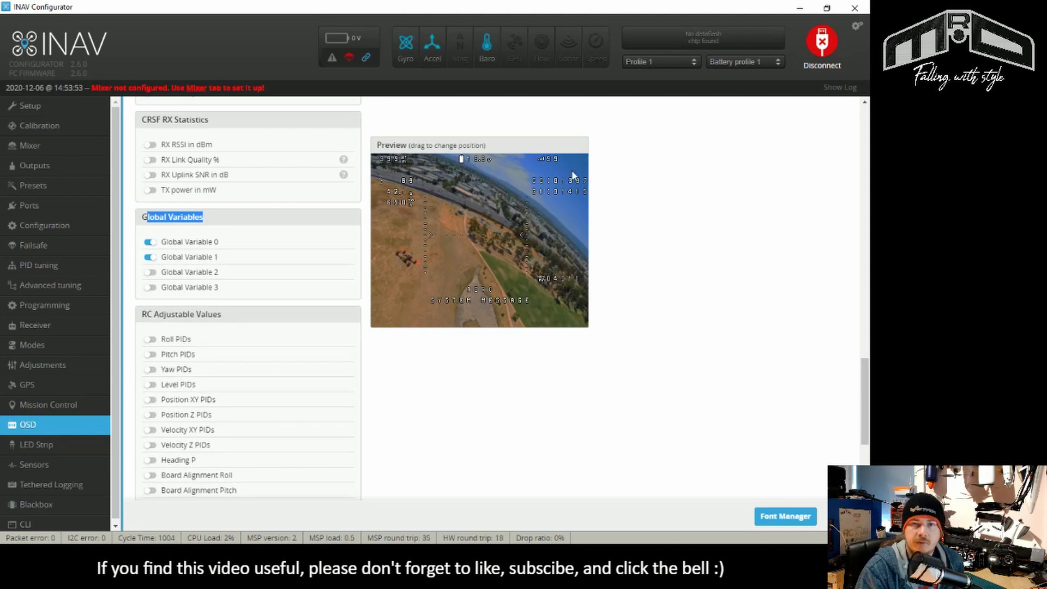
Choose TYPE2 as the Crossfire LQ Format in OSD Settings and scroll through the Alarms.
click(149, 257)
scroll(190, 225, down, 4)
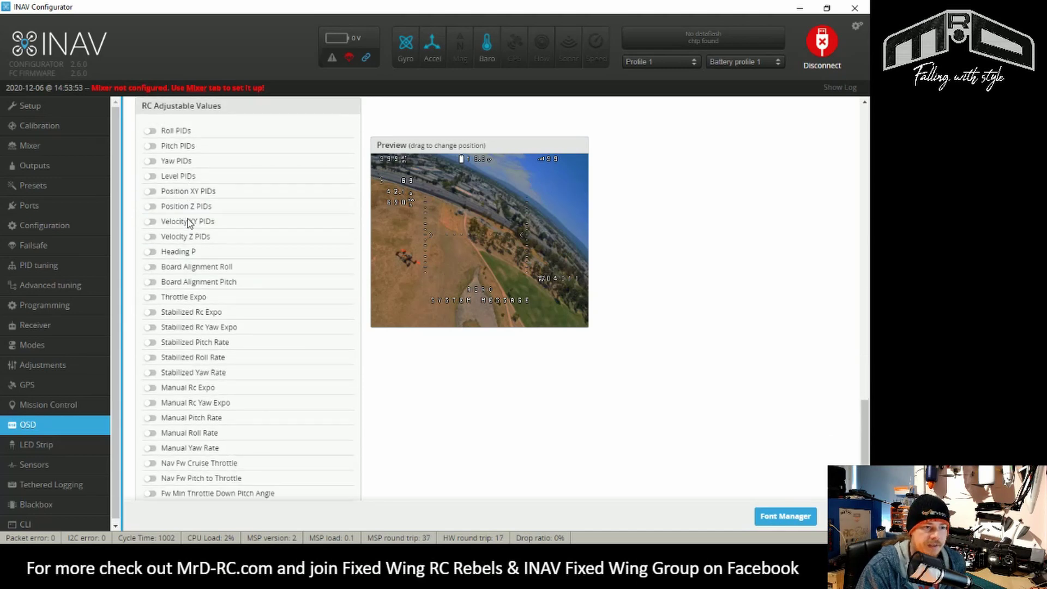
scroll(189, 225, down, 3)
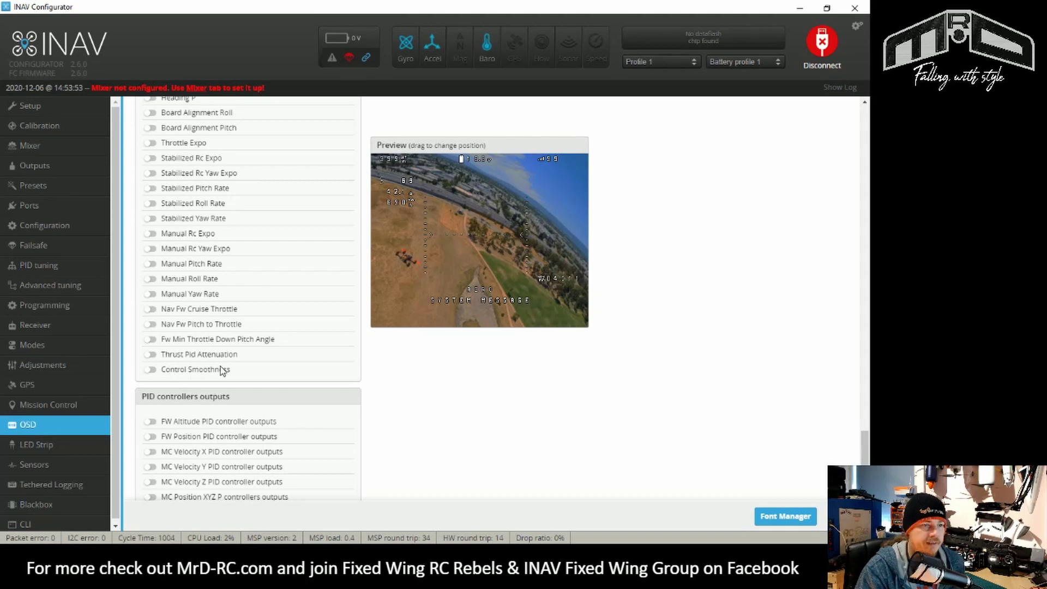
scroll(223, 371, up, 15)
scroll(731, 338, down, 2)
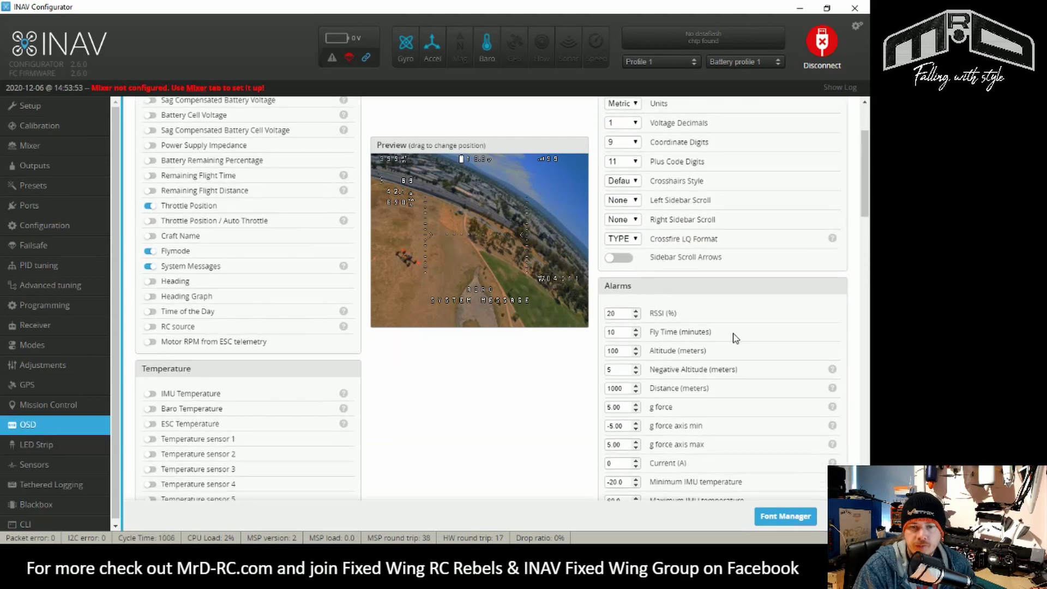
click(631, 240)
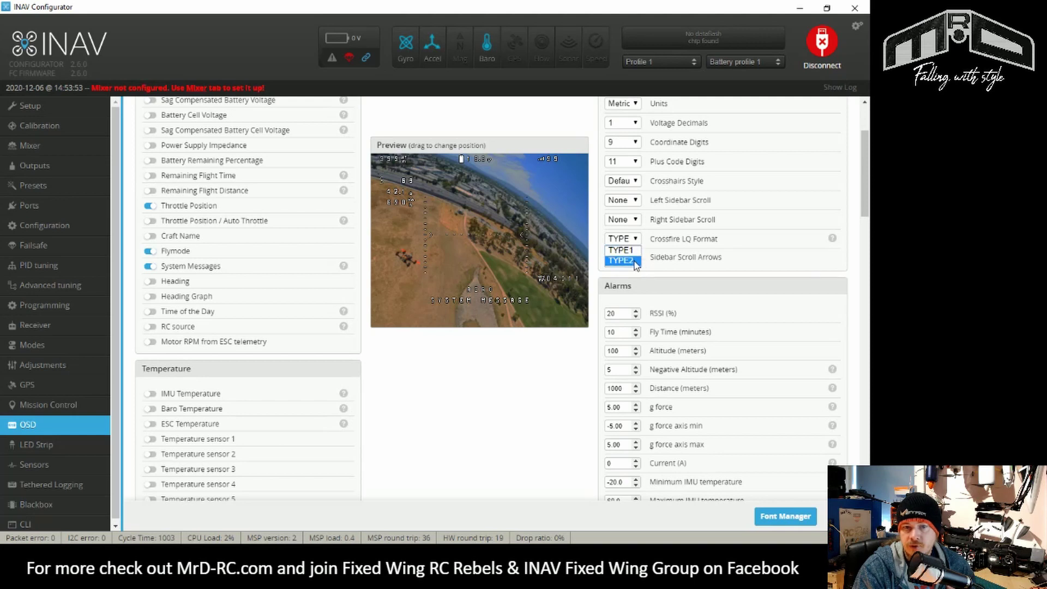
click(621, 261)
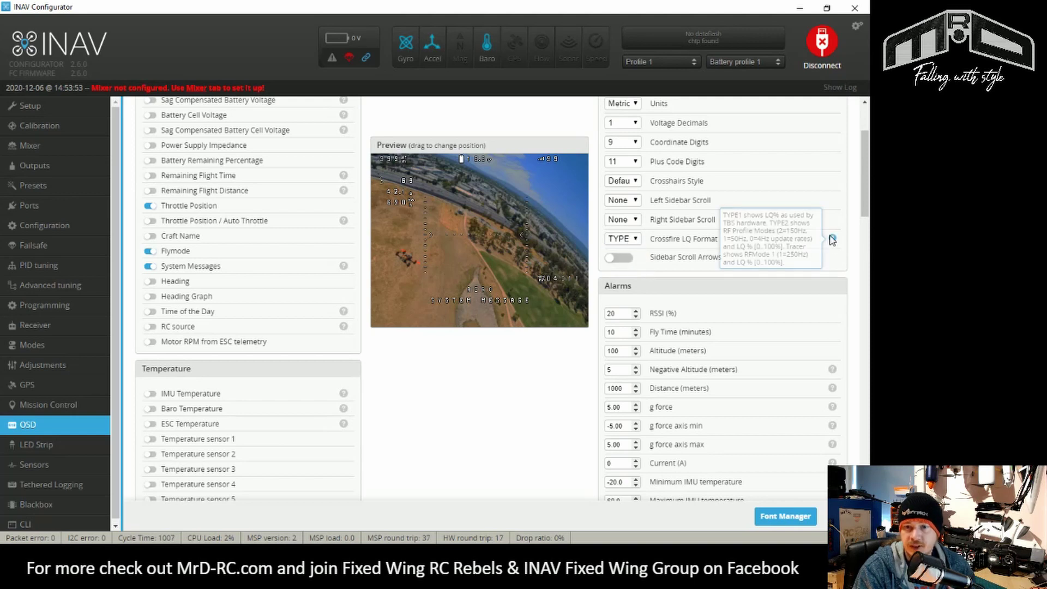
mouse_move(832, 244)
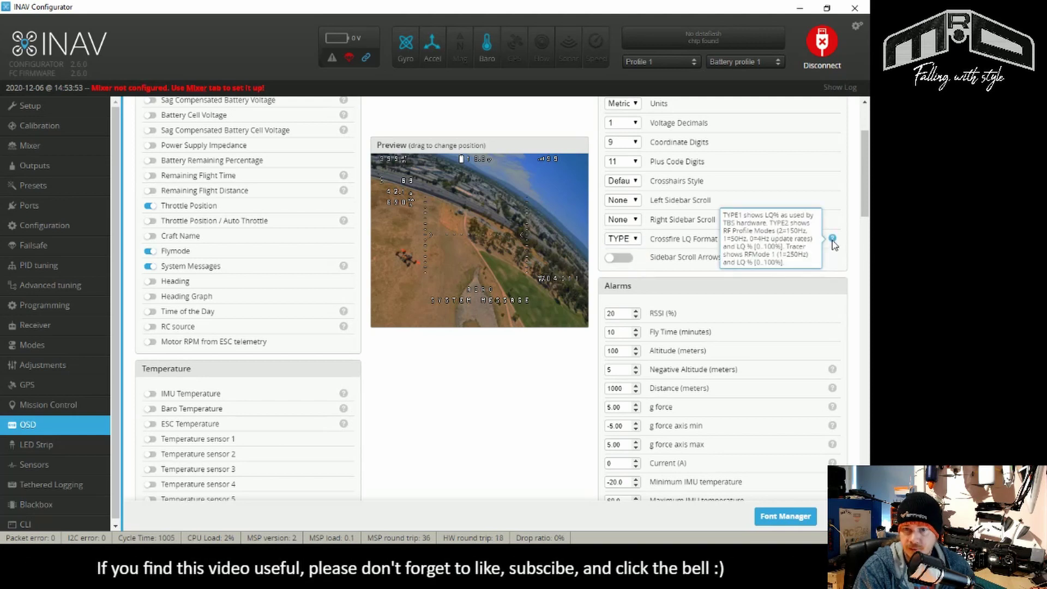
scroll(832, 243, down, 3)
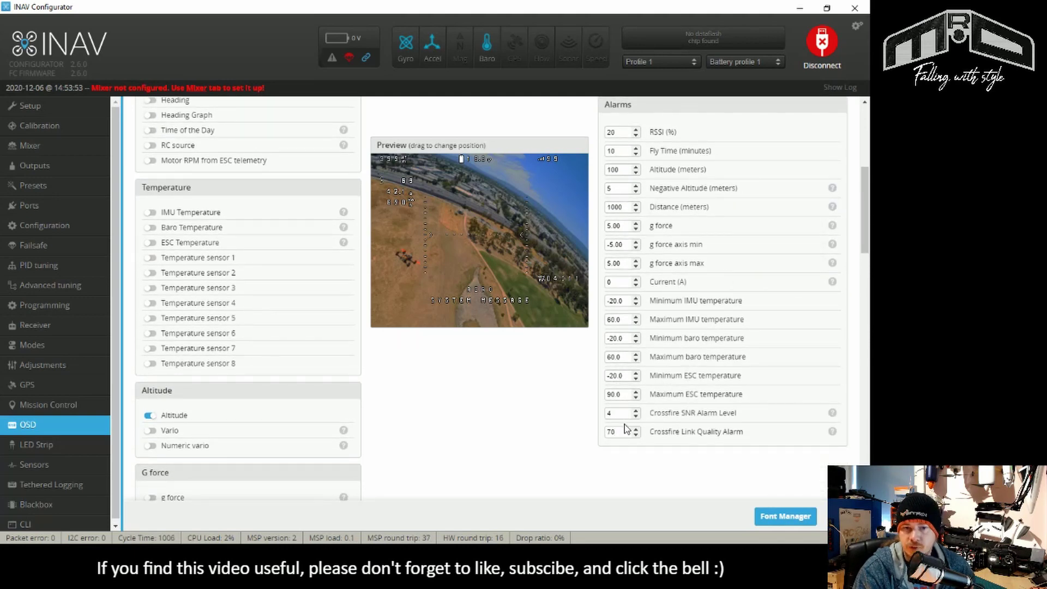
scroll(626, 428, up, 5)
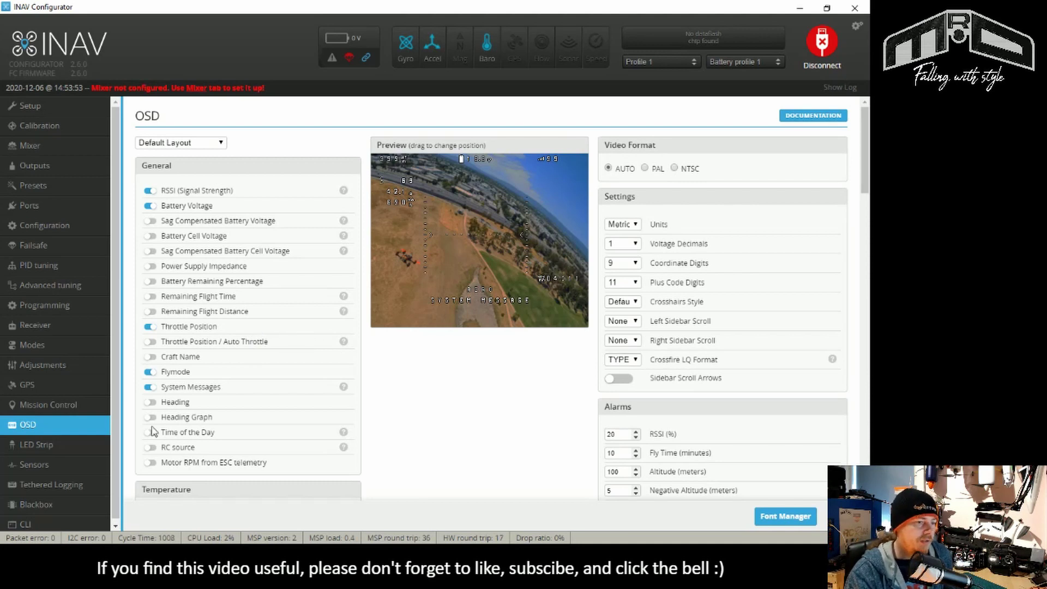
Visit Sensors and Tethered Logging, then toggle the Blackbox recorder on and back off.
scroll(60, 451, down, 1)
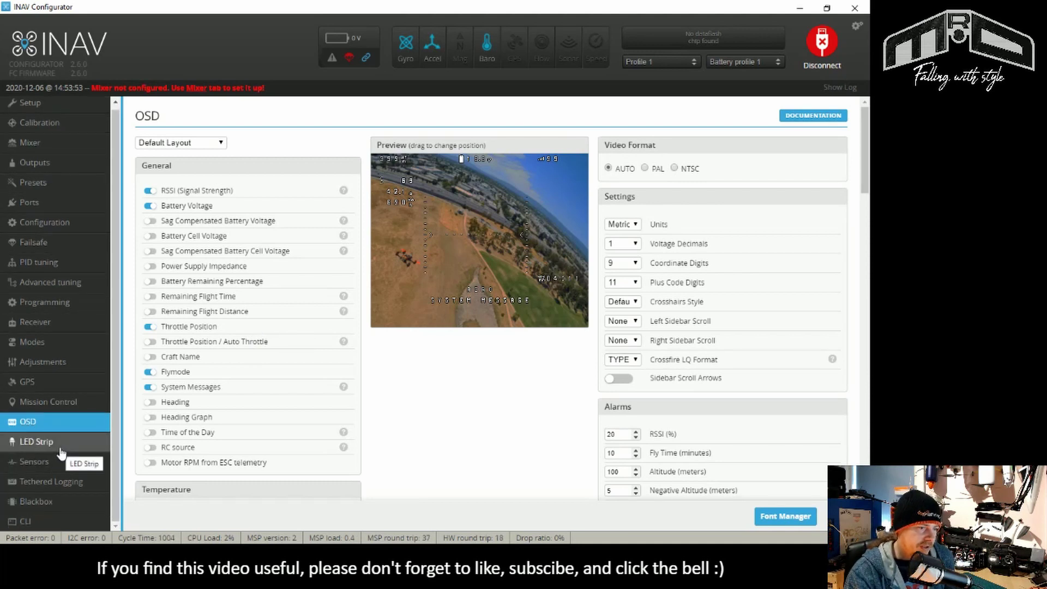
click(78, 468)
click(78, 477)
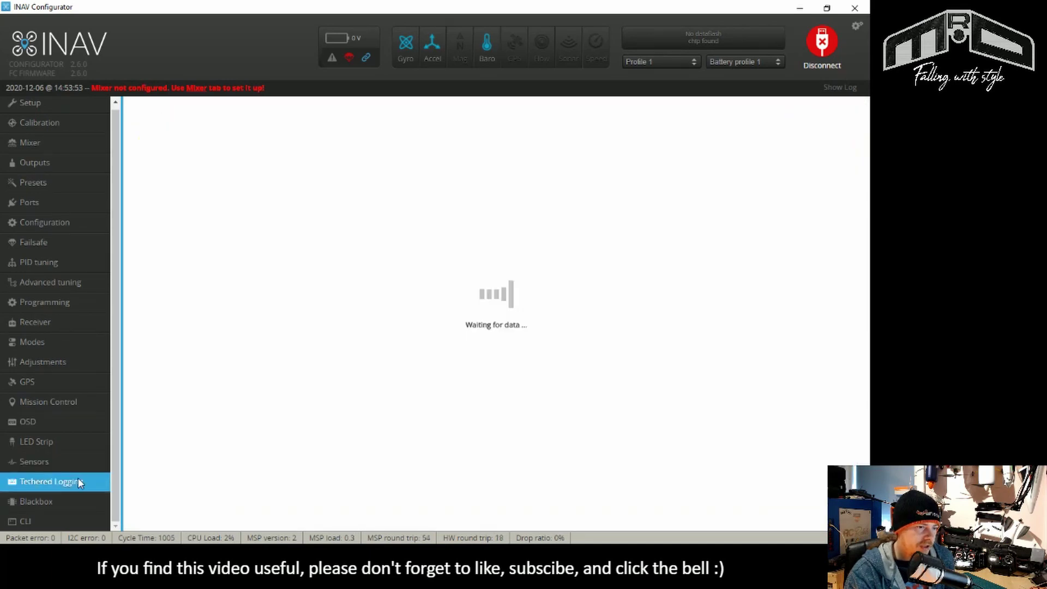
click(78, 501)
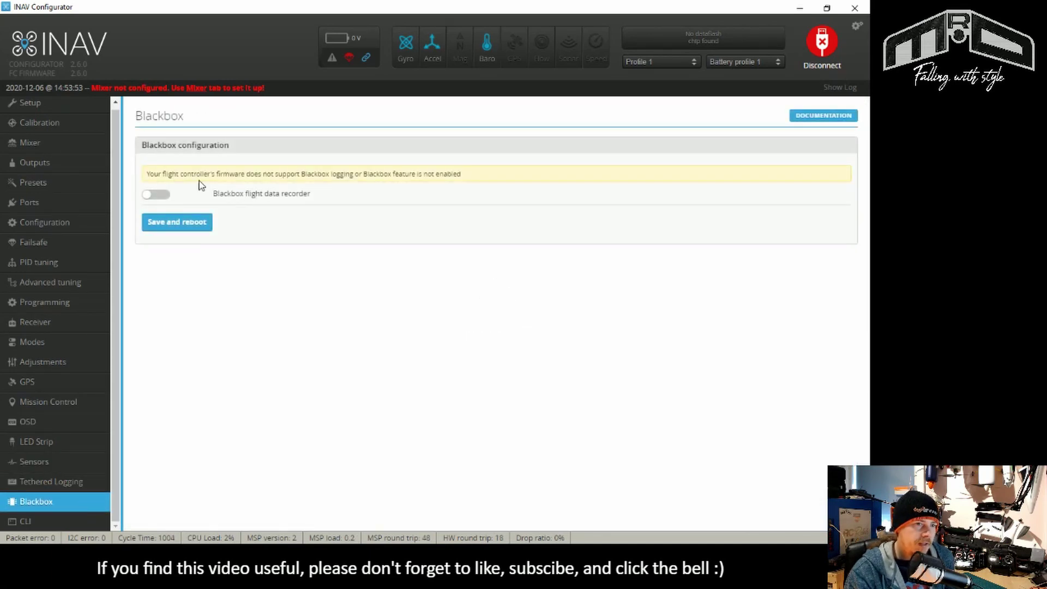
click(157, 197)
click(157, 196)
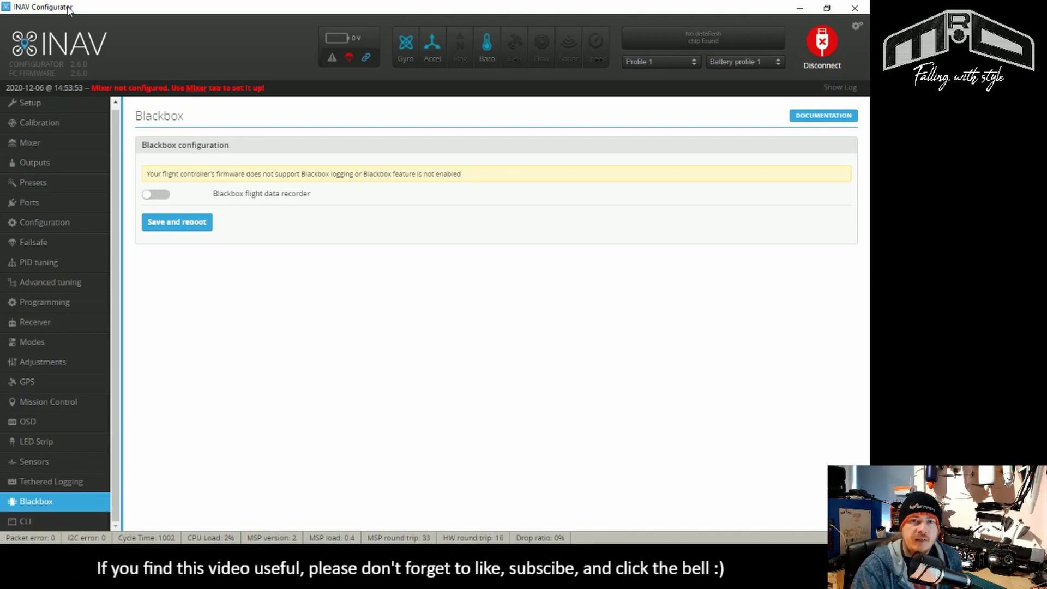
Switch to the CLI page for the flight controller.
click(94, 524)
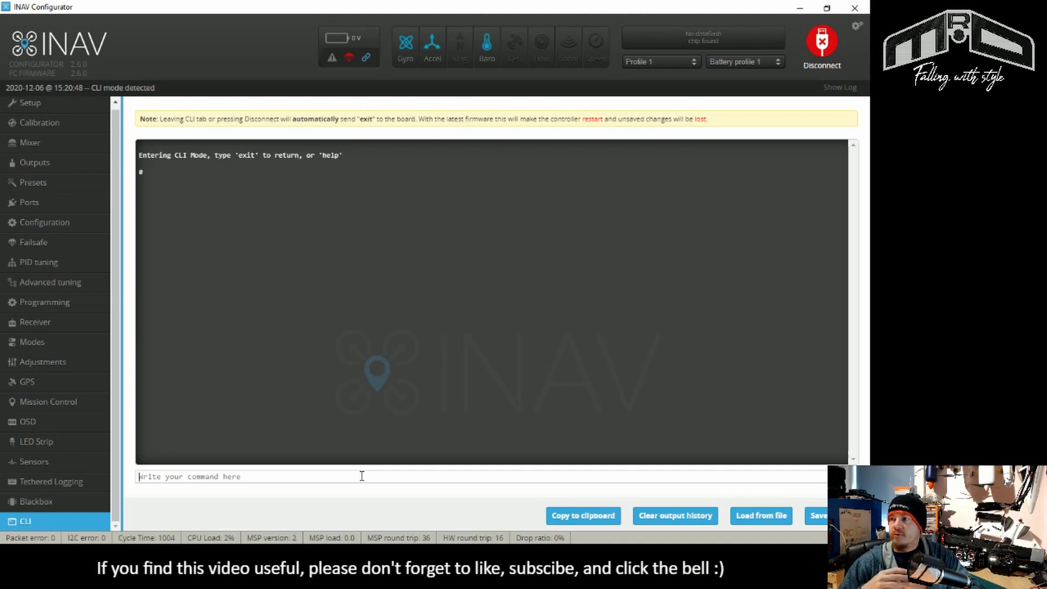
Put the cursor in the CLI's 'Write your command here' box.
click(362, 476)
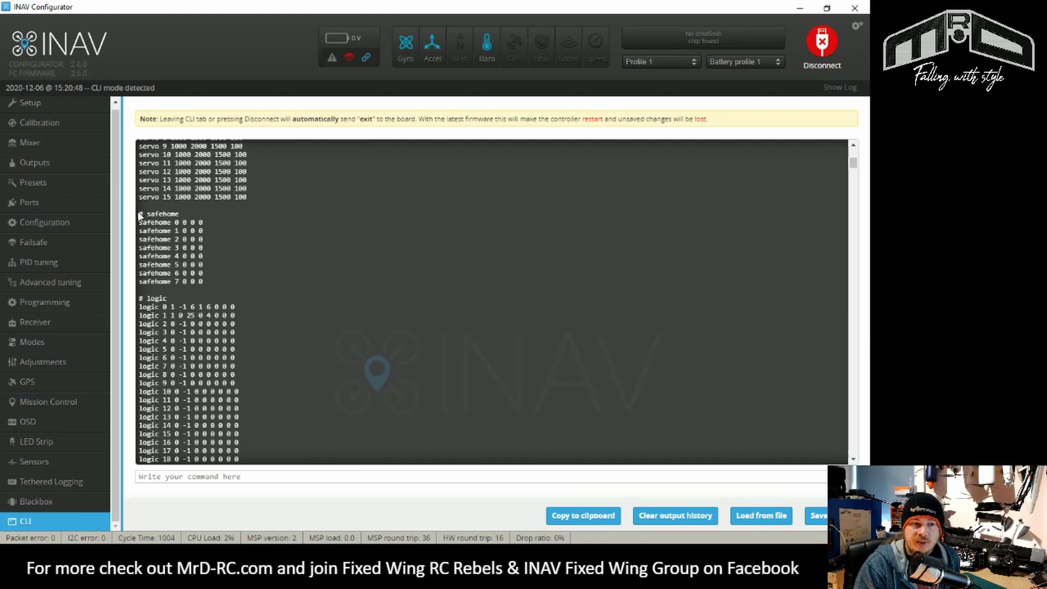
Highlight the # safehome lines, entries 0 through 7, in the dump output.
drag(137, 211, 208, 282)
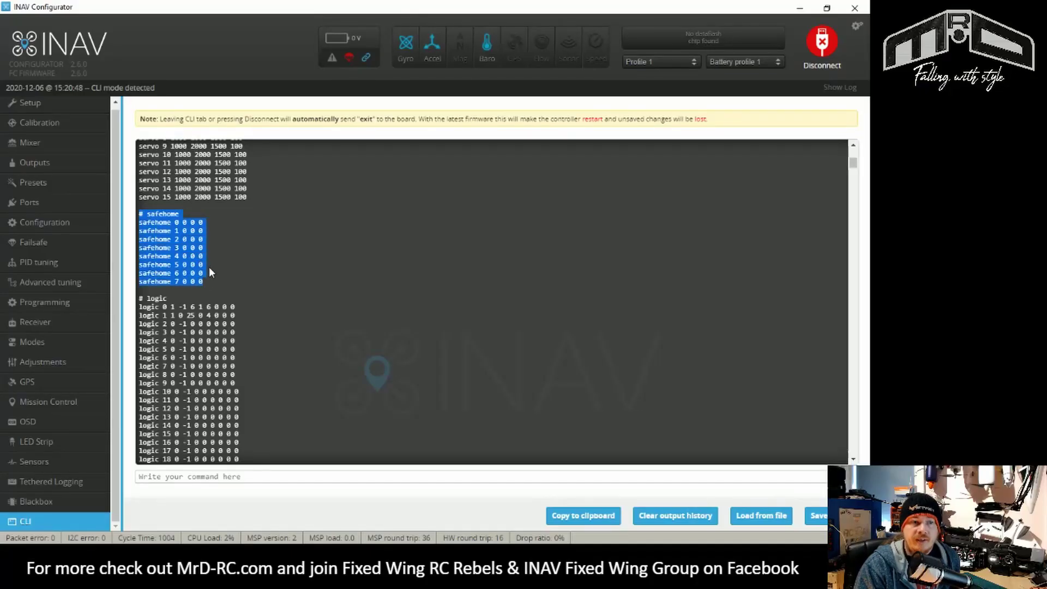